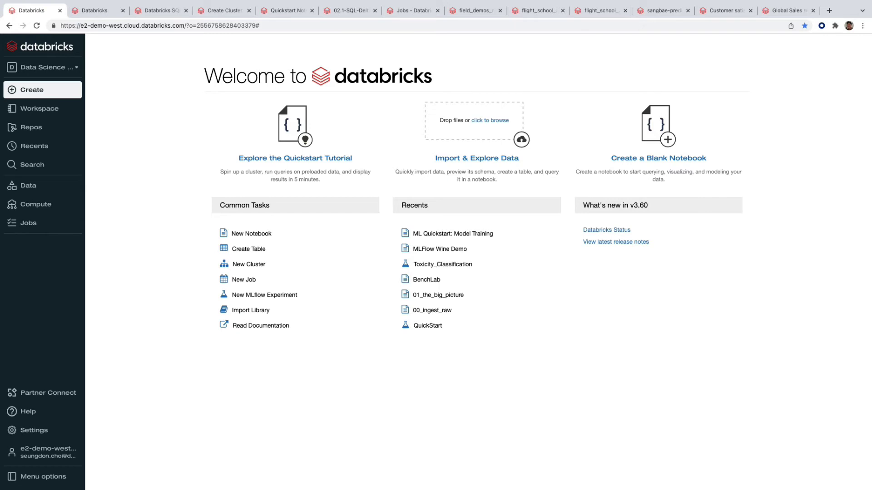
View the available workspace environments and compare the Data Science & Engineering, Machine Learning and SQL home pages.
click(75, 74)
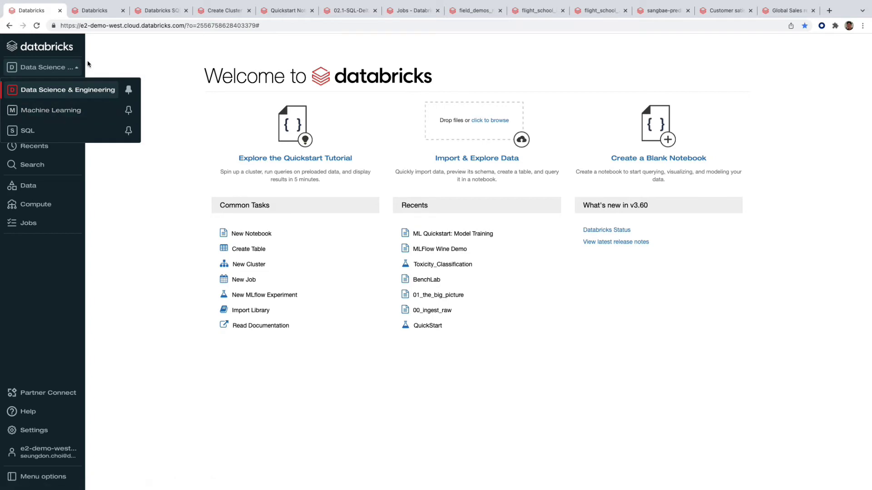
click(92, 10)
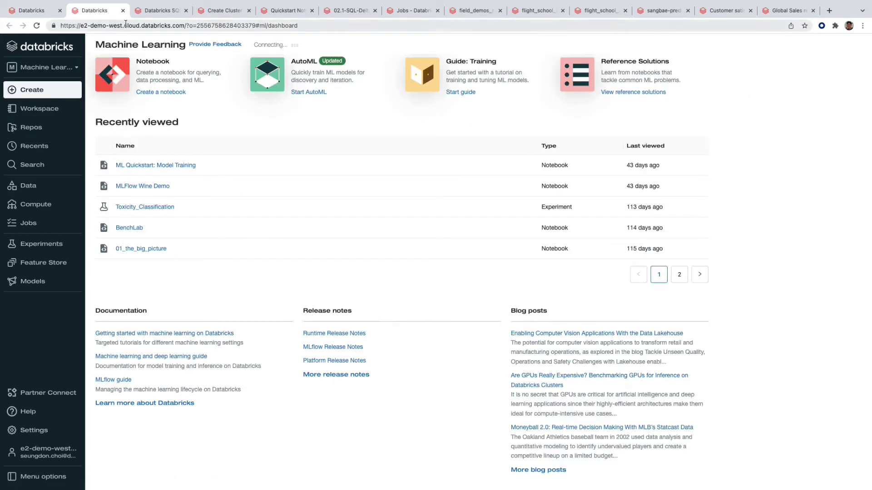
click(146, 16)
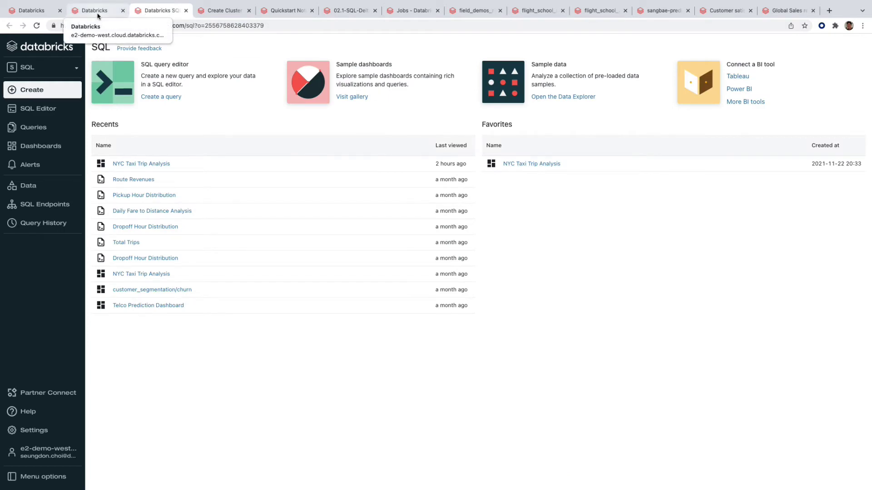
click(35, 10)
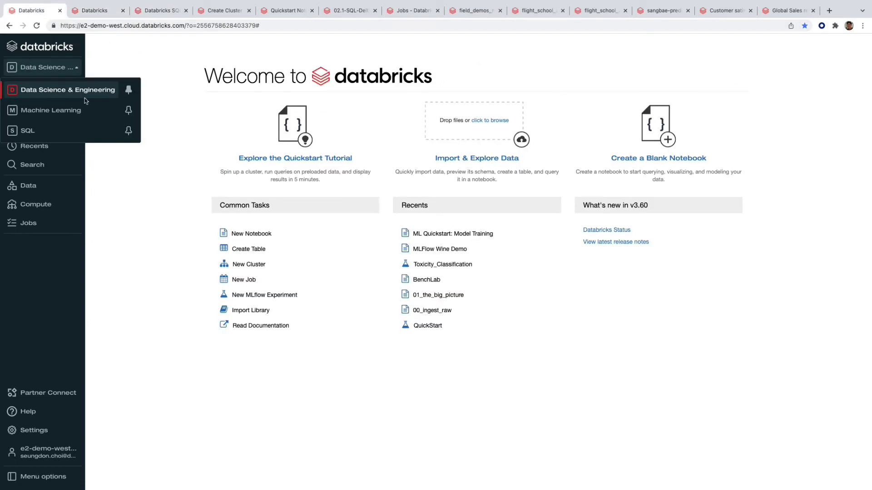
click(113, 256)
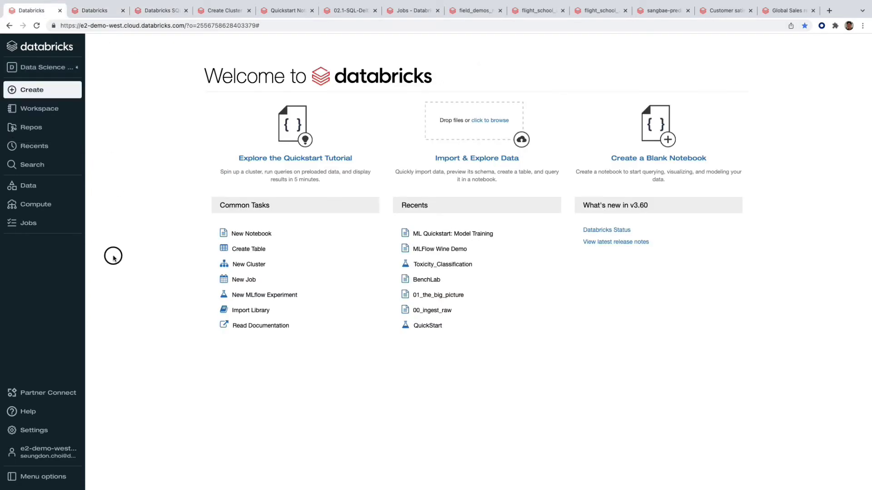
View the compute clusters list, and examine the worker type options on the New Cluster form.
click(58, 205)
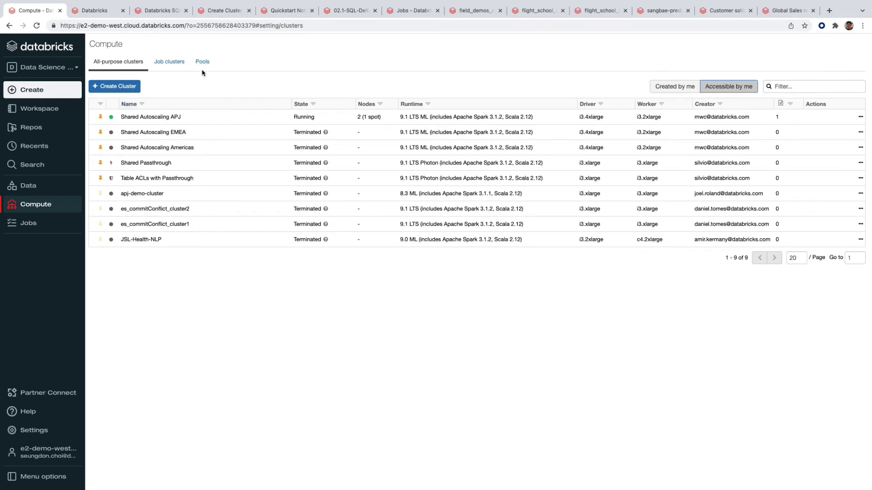
click(225, 12)
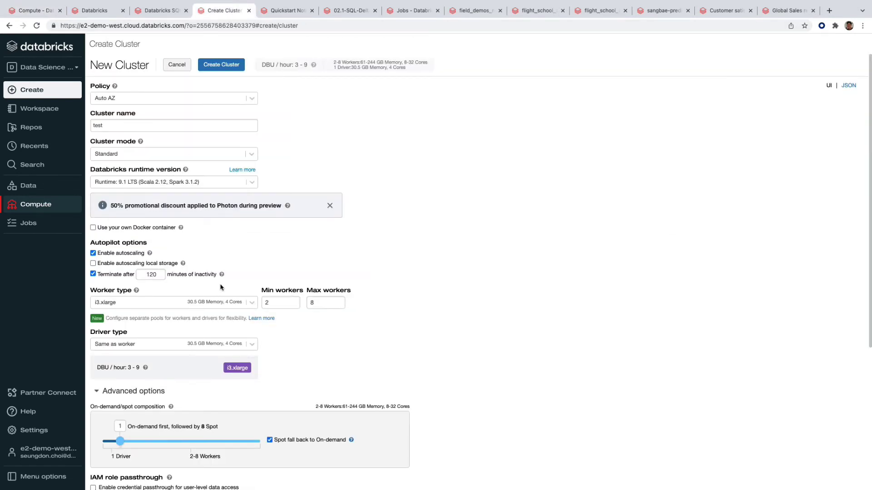
click(252, 302)
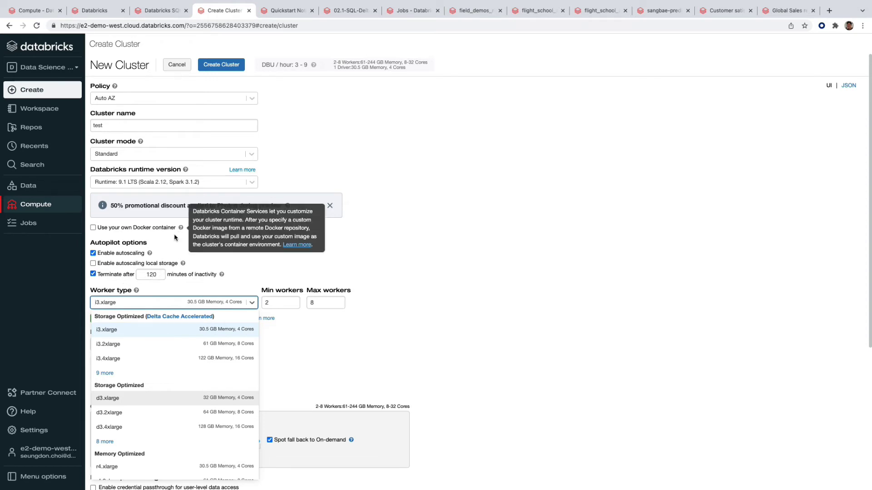
click(388, 344)
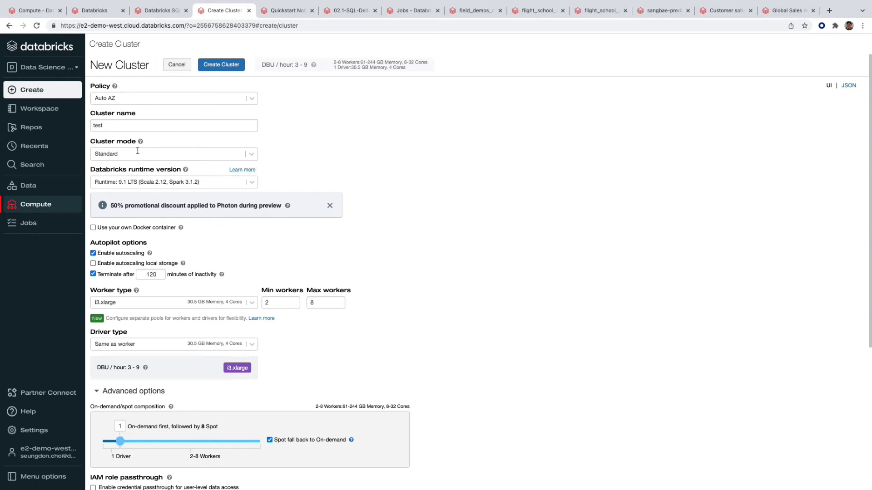
Examine the Photon discount note and the Standard and ML runtime versions available for the new cluster.
mouse_move(186, 171)
mouse_move(287, 209)
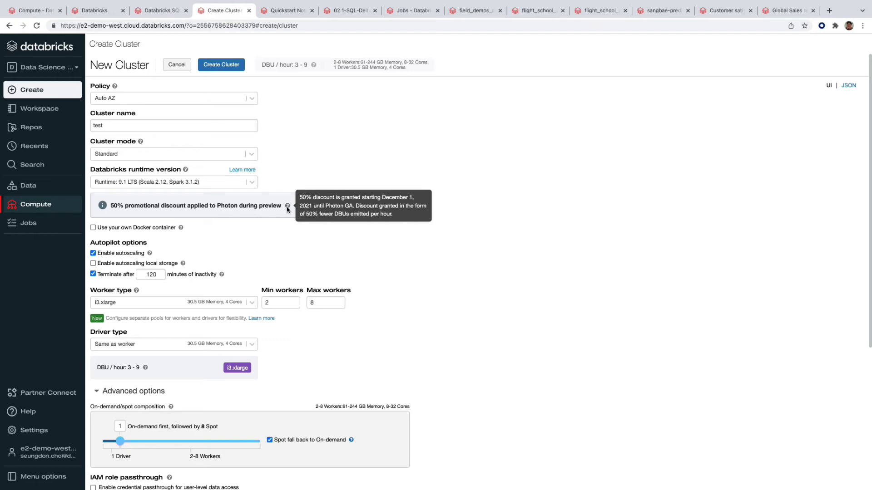
click(251, 184)
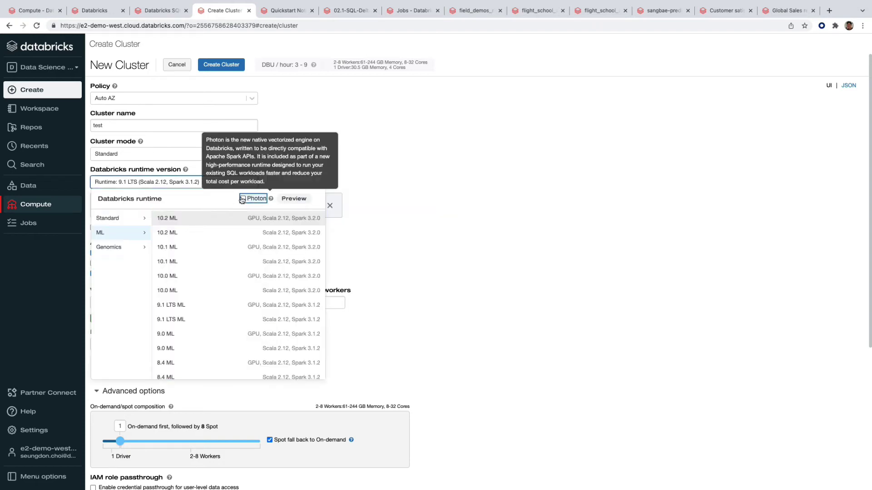
click(126, 219)
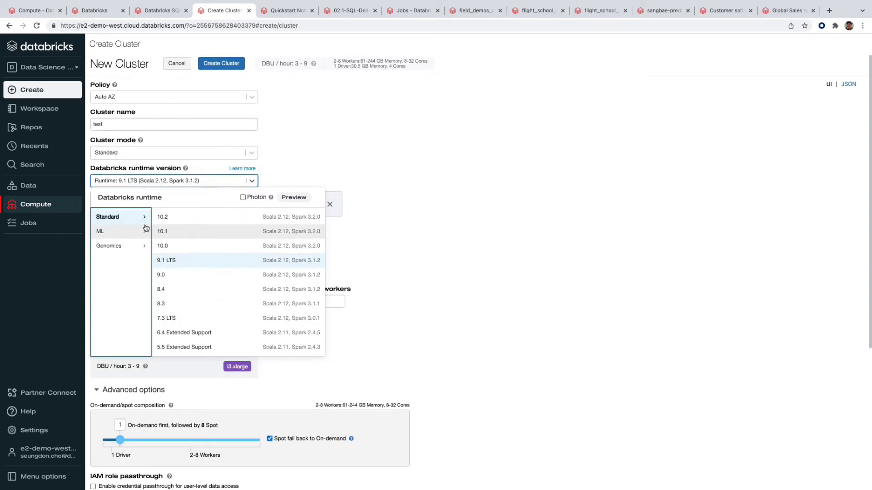
click(104, 233)
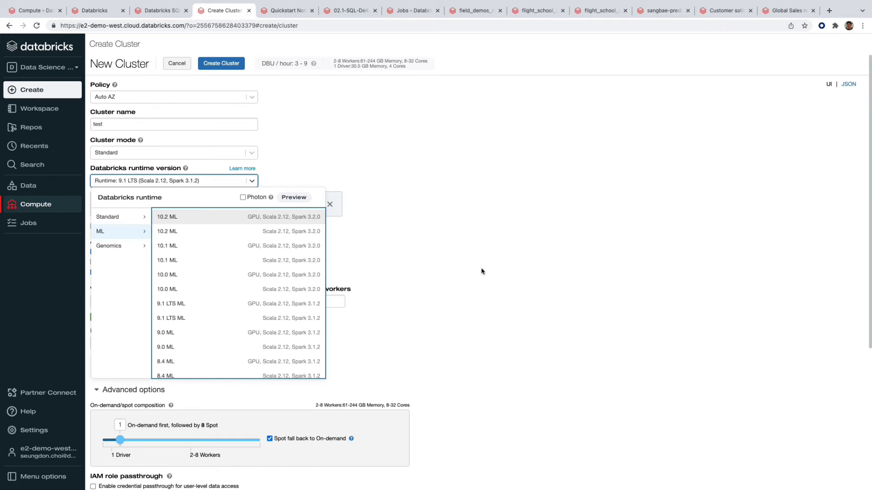
click(460, 263)
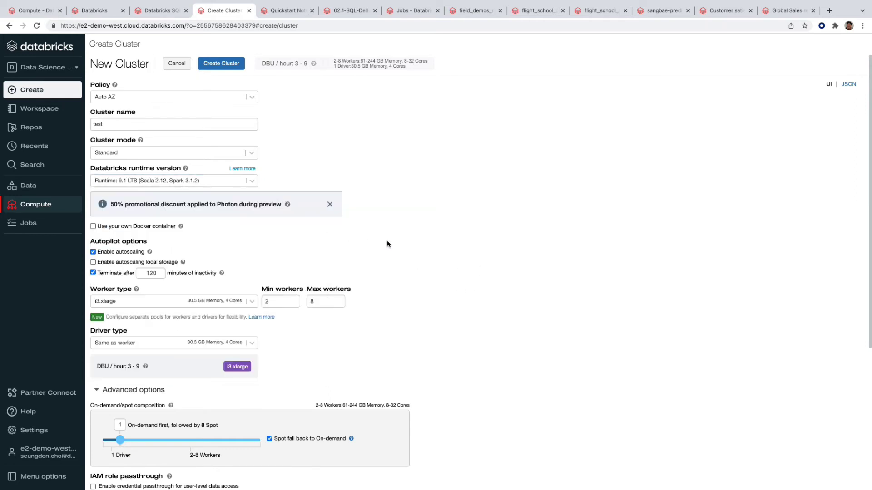
Review the new cluster's settings and advanced options, and examine the available cluster policies.
scroll(438, 273, down, 2)
scroll(439, 273, up, 2)
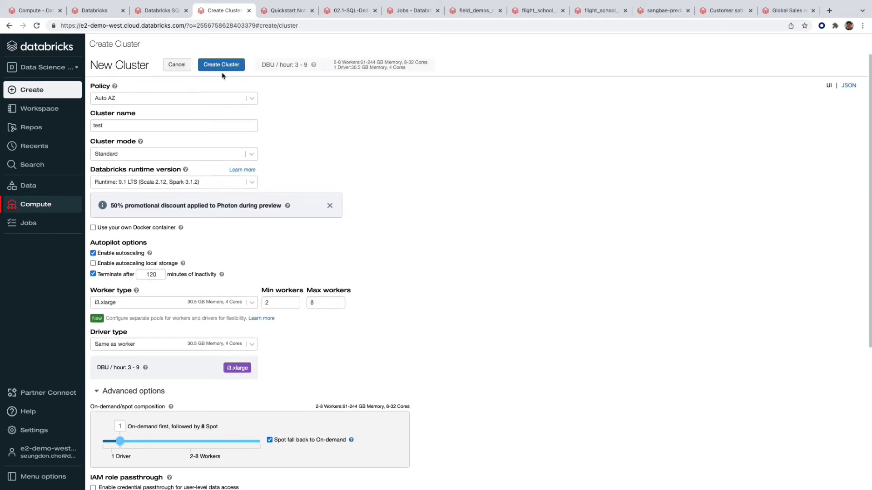
scroll(323, 177, down, 3)
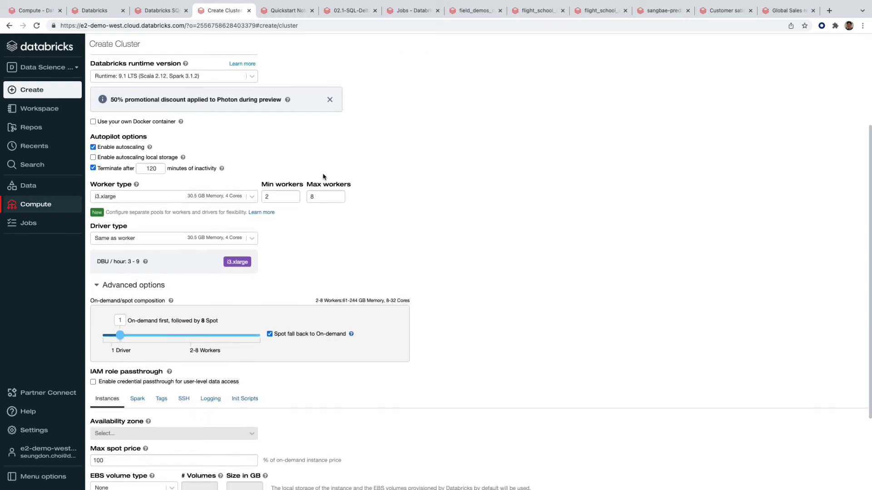
scroll(279, 169, up, 3)
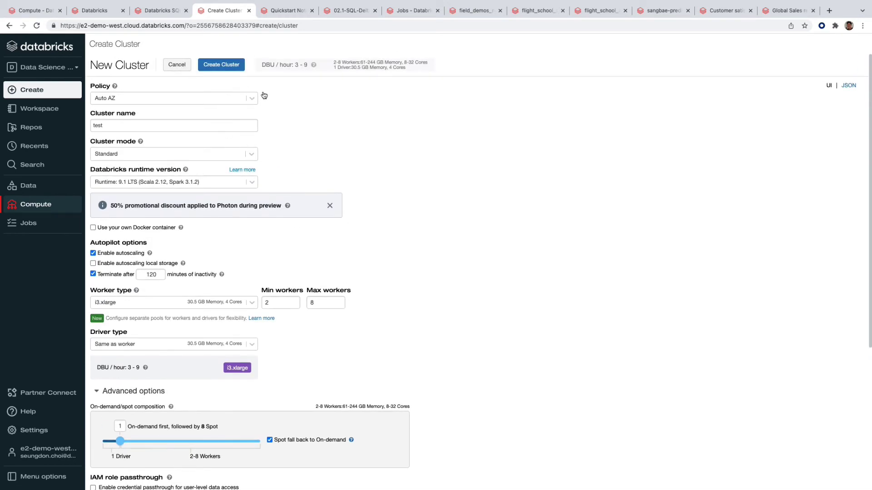
click(252, 98)
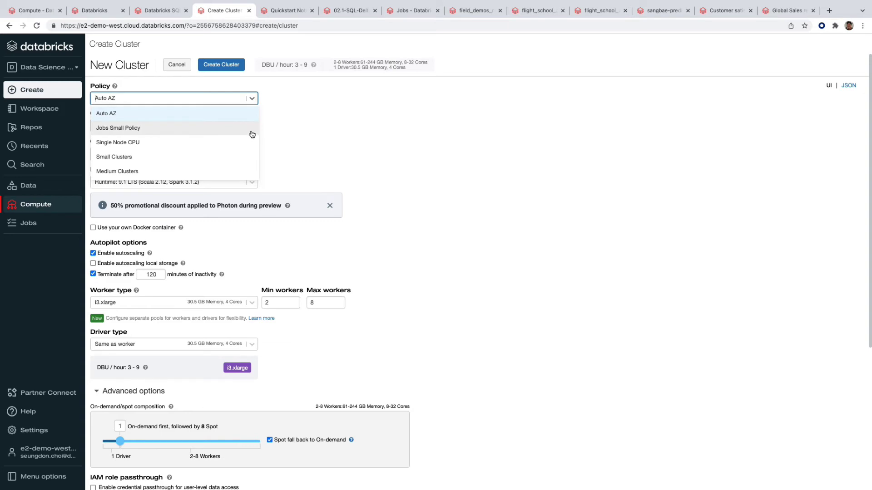
click(377, 126)
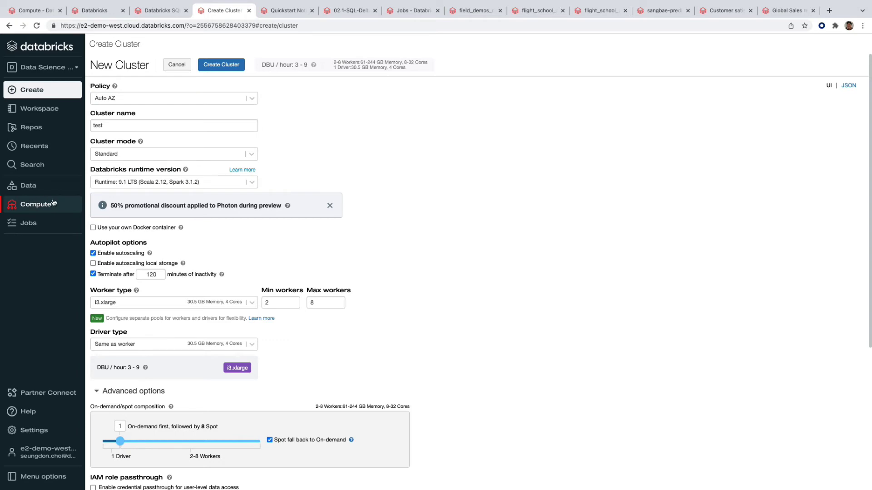
Examine the default language choices for creating a new notebook, and leave without creating one.
mouse_move(36, 97)
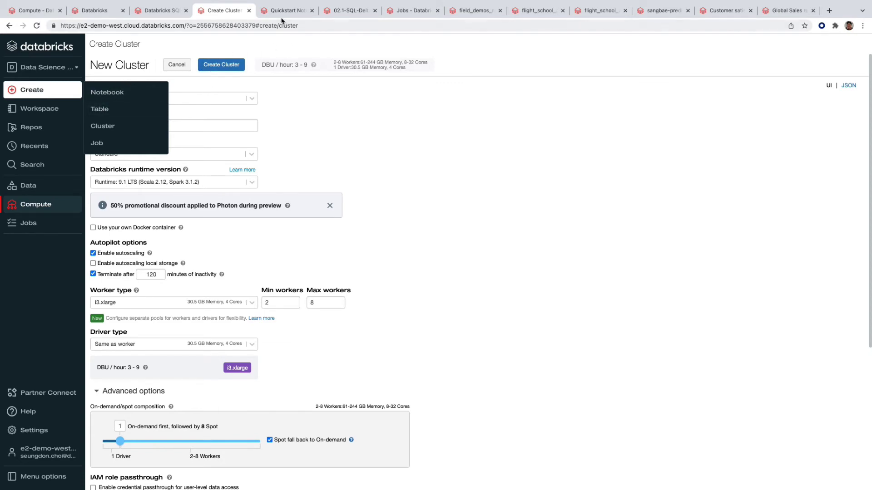
click(107, 92)
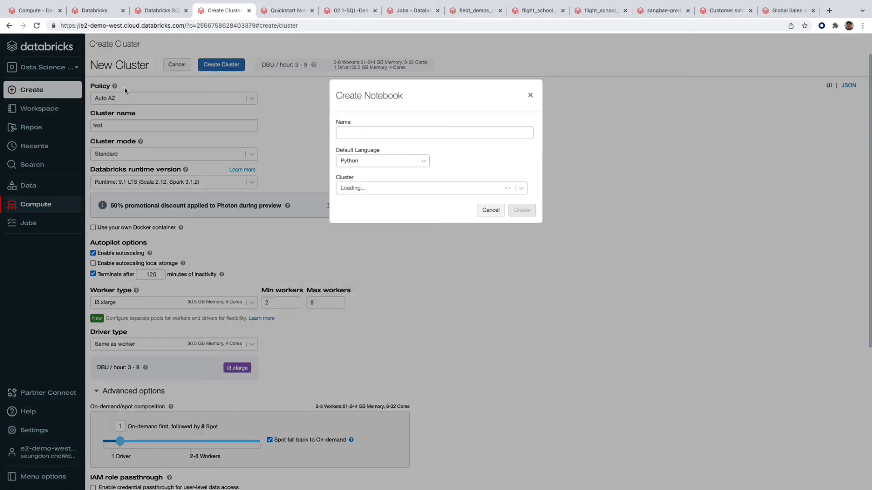
click(417, 157)
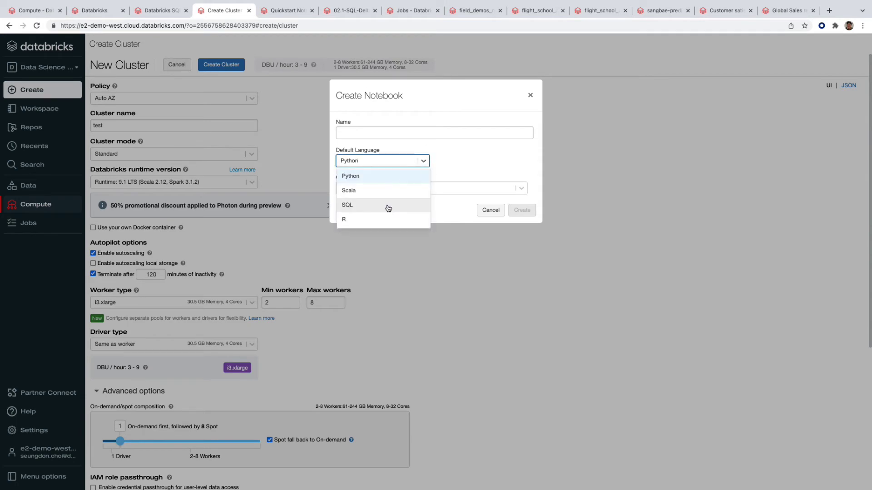
click(492, 215)
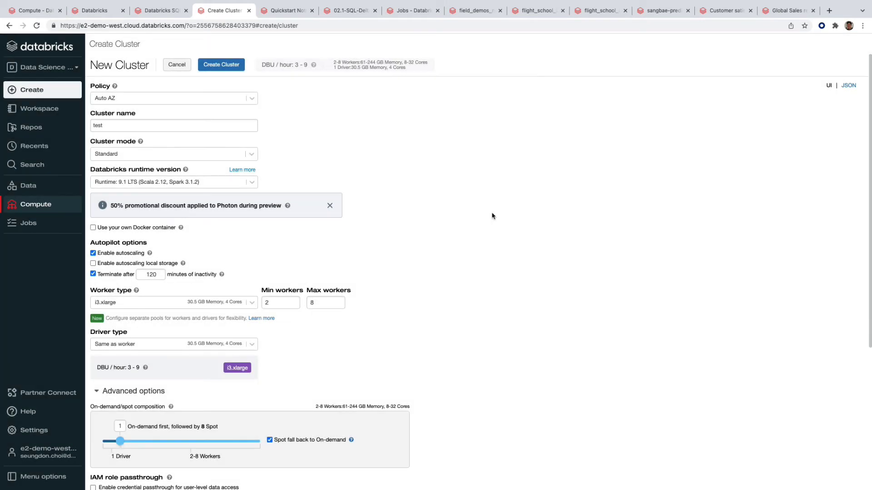
Switch to the Quickstart Notebook and examine the clusters available for attaching it at its beginning.
click(297, 14)
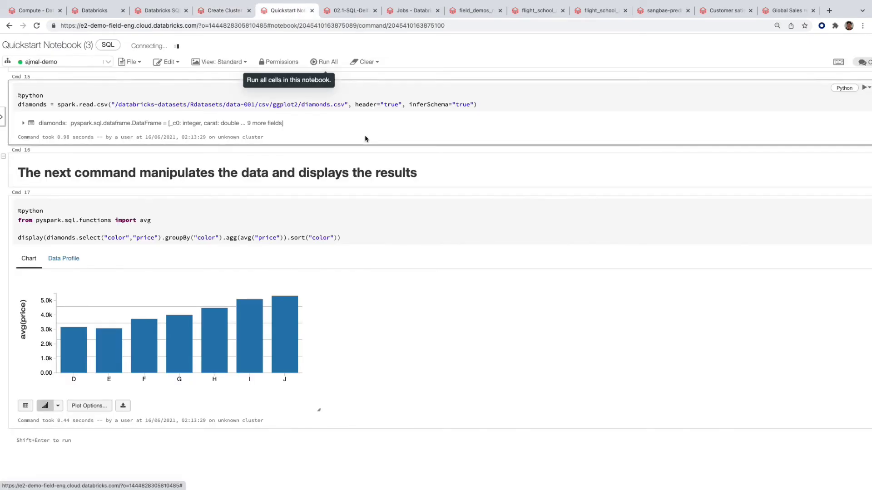
scroll(367, 143, up, 20)
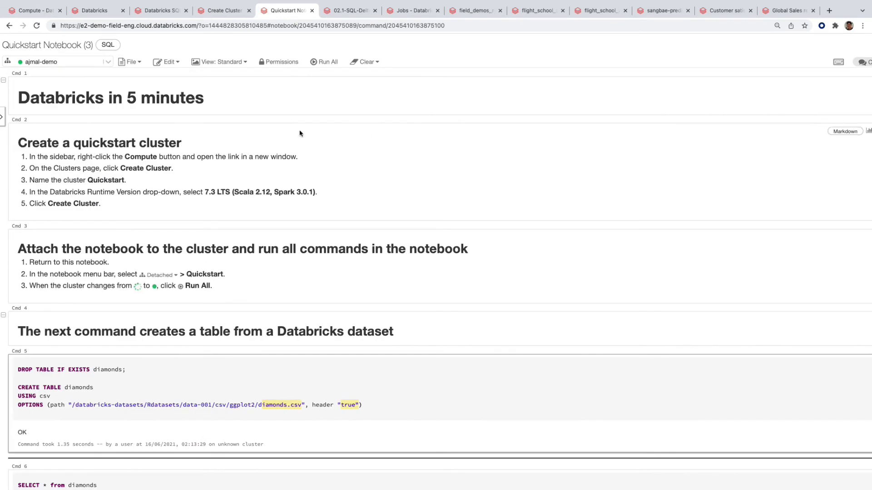
click(108, 62)
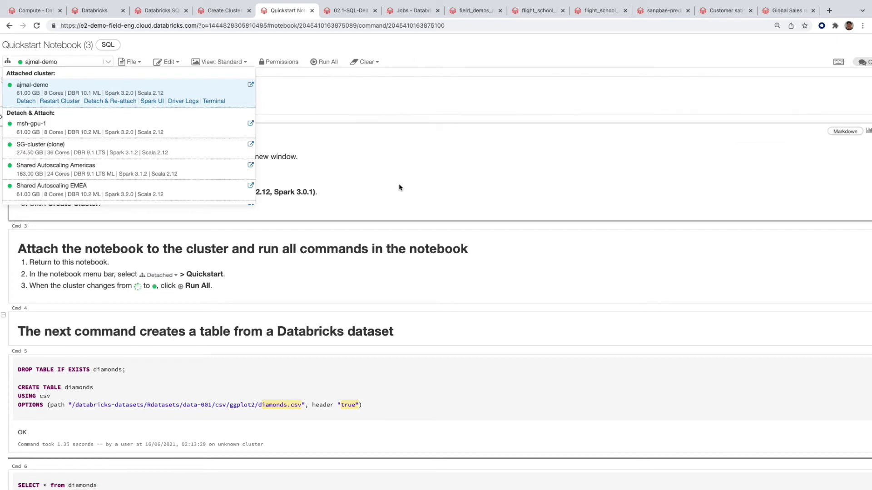
click(405, 249)
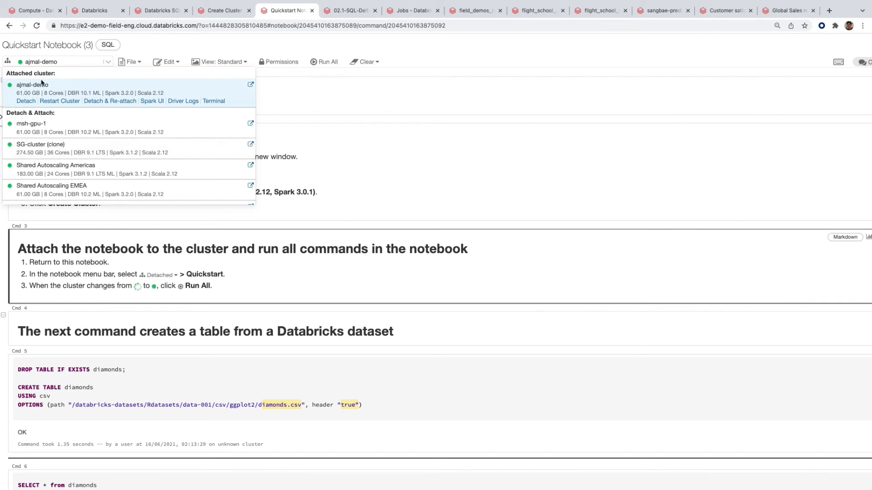
click(109, 62)
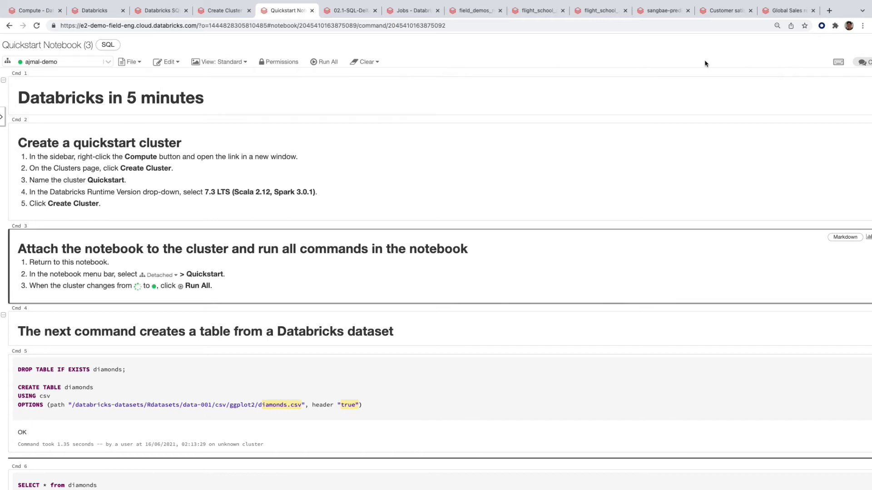
Examine the notebook's comments, the cluster attachment instructions and the query selecting everything from diamonds.
key(ctrl+minus)
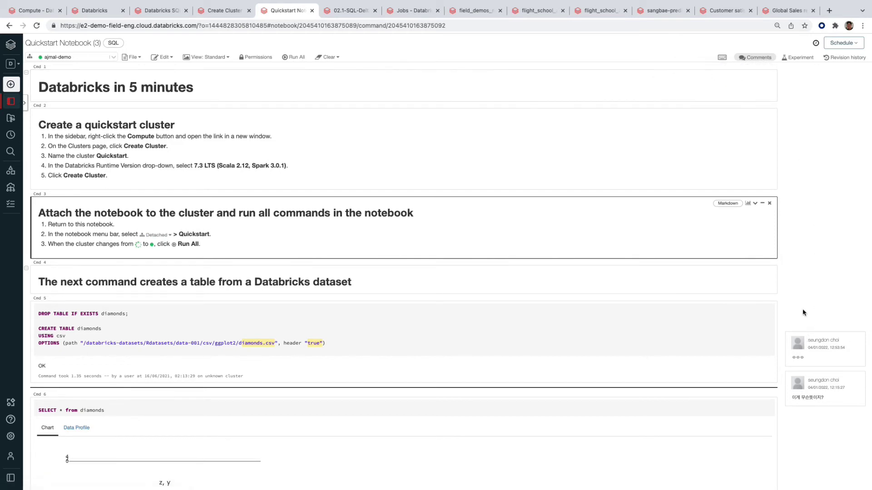
drag(365, 213, 414, 214)
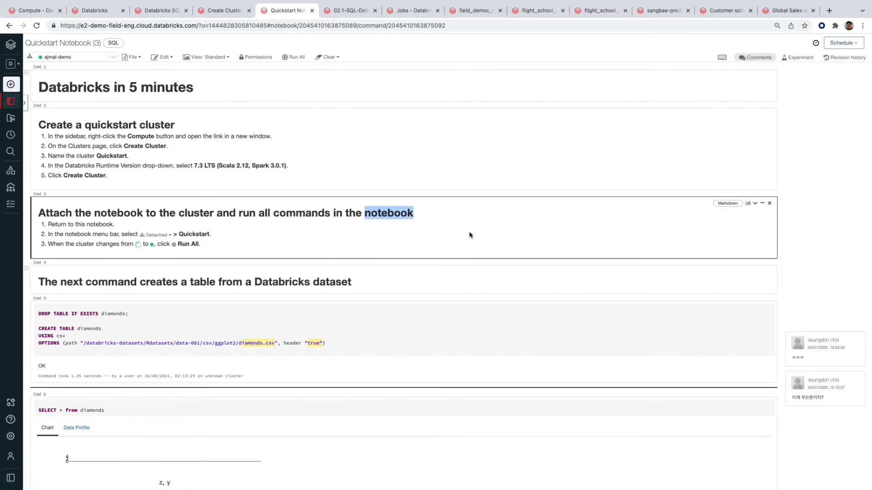
scroll(224, 461, down, 1)
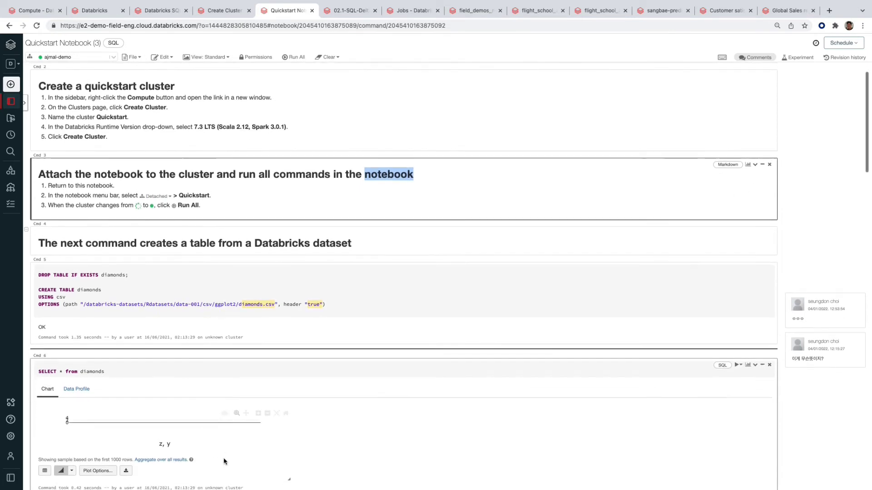
drag(80, 361, 38, 361)
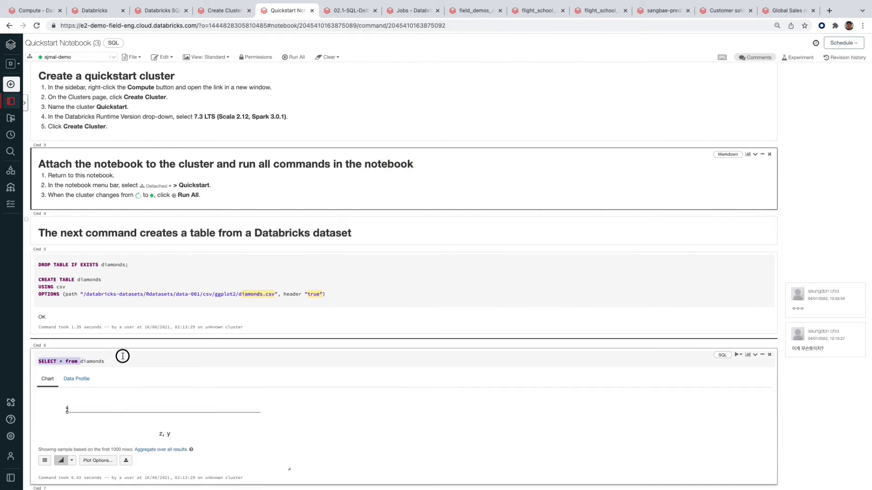
click(123, 357)
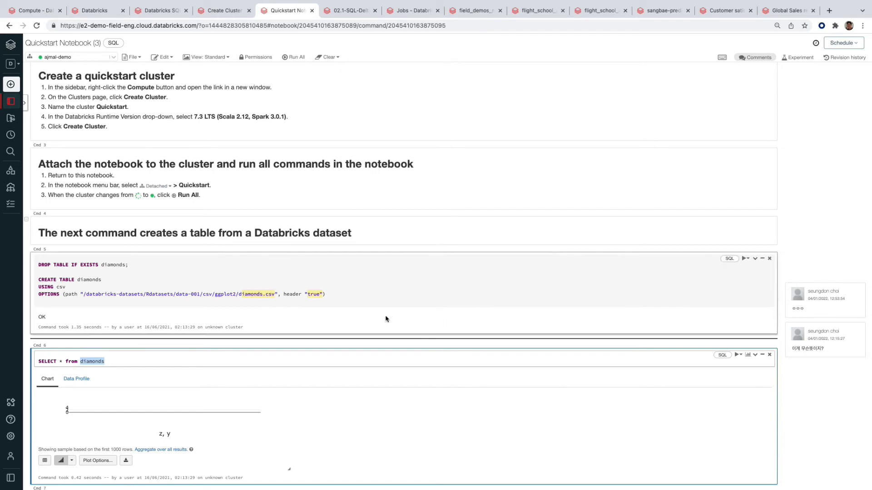
Look through the notebook's diamonds table and query cells, and open its revision history.
scroll(385, 318, down, 9)
scroll(418, 314, down, 3)
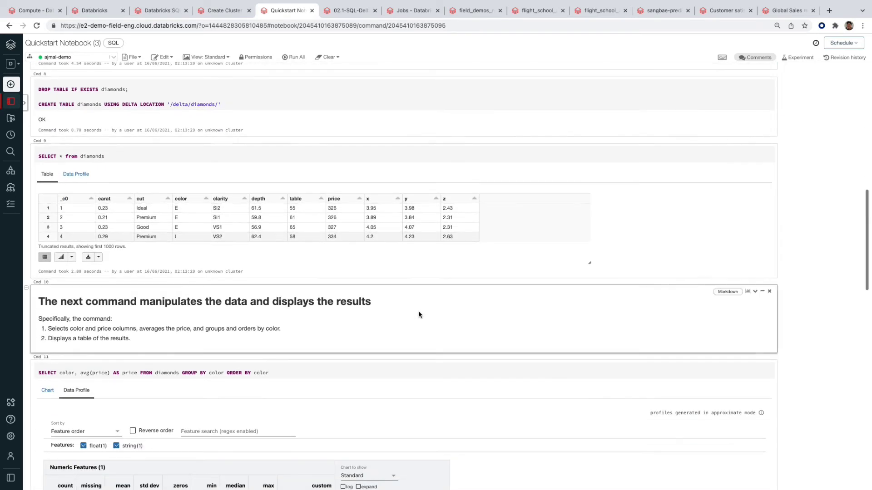
click(847, 57)
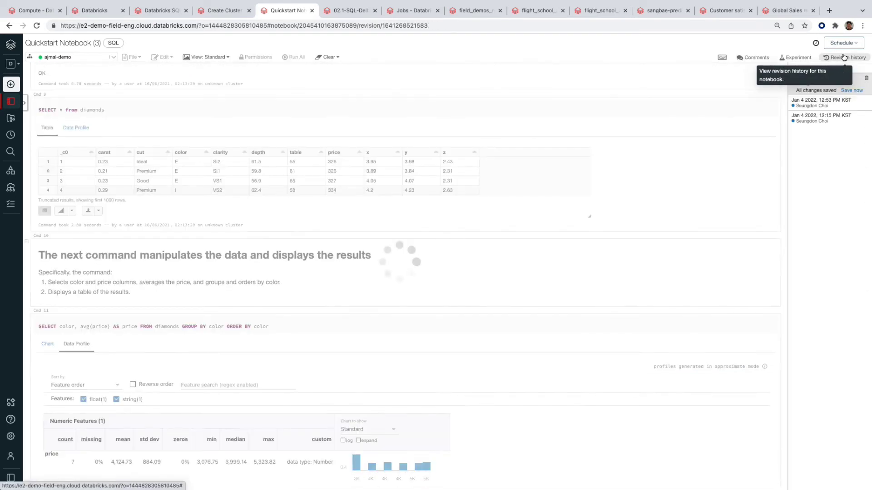
Leave the revision history, close the comments, and show the average-price-by-color query's result as a Bar chart instead of its data profile.
click(750, 59)
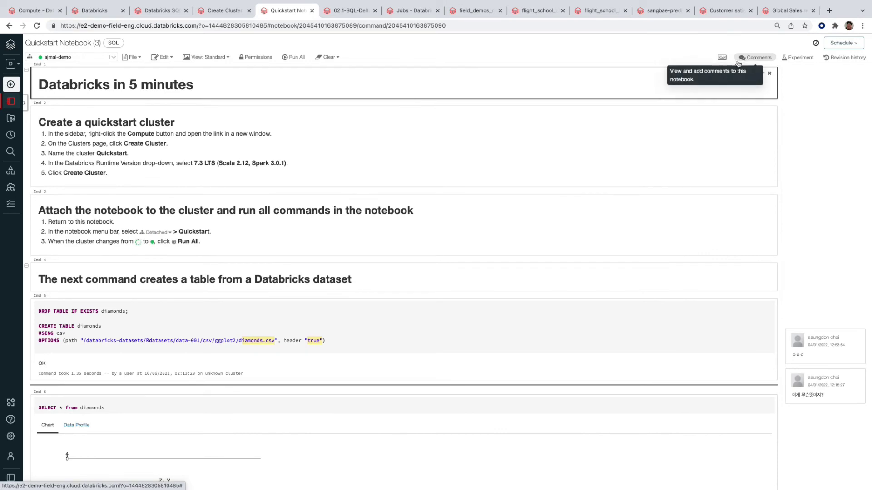
click(755, 58)
scroll(395, 268, down, 8)
scroll(396, 267, down, 7)
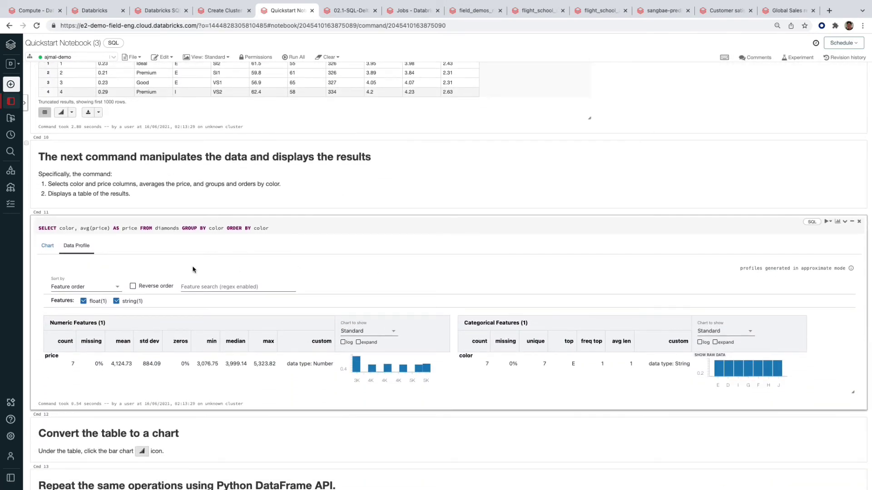
click(51, 248)
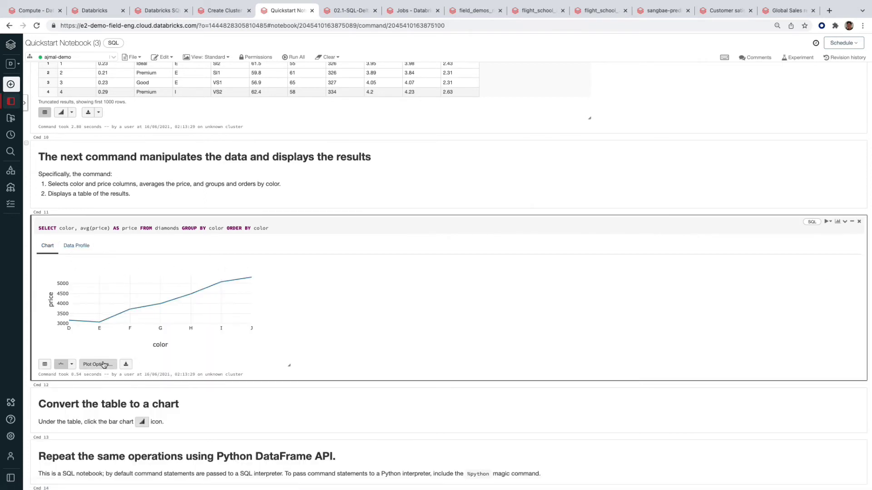
click(72, 365)
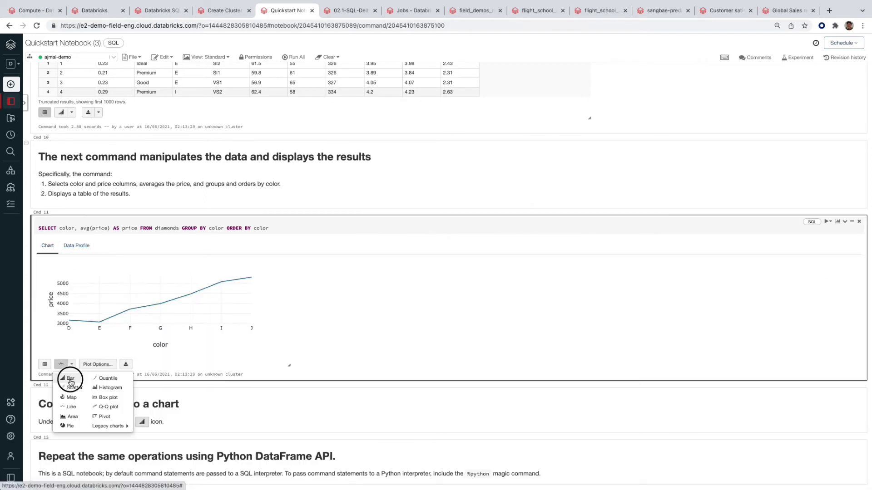
click(71, 382)
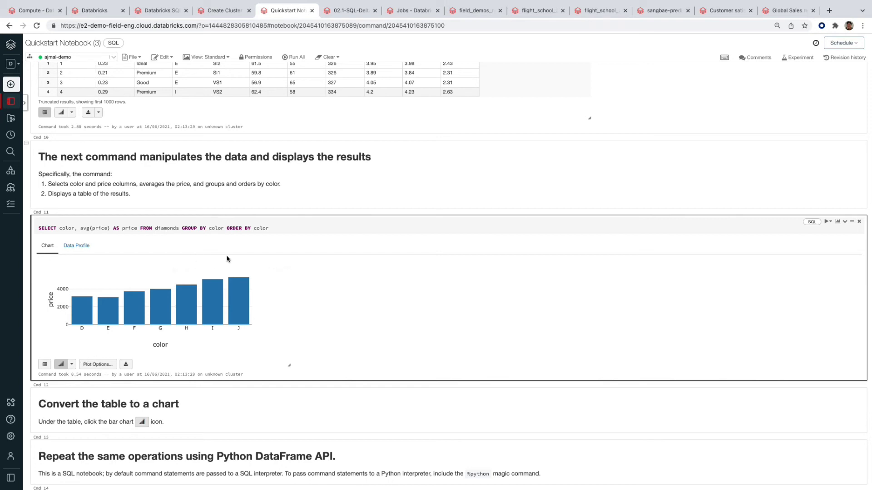
Look through the cells that repeat the diamonds operations using the Python DataFrame API.
scroll(330, 278, down, 5)
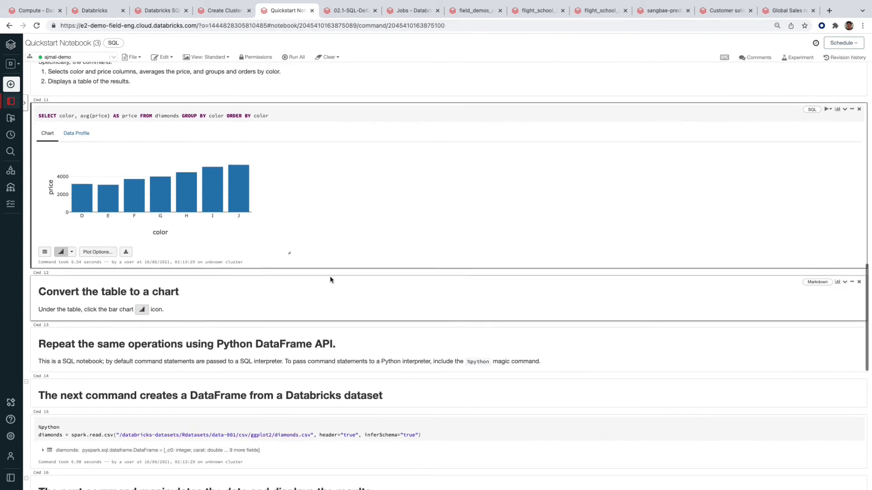
scroll(330, 278, down, 2)
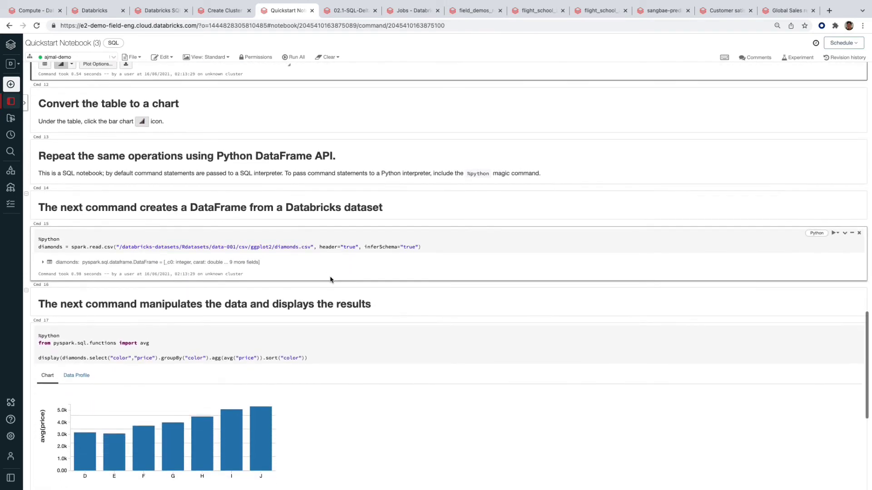
Switch to the 02.1-SQL-Delta-Live-Table-Ingestion notebook and examine the raw user ingestion query, highlighting its source path /mnt/field-demos/retail/users_json.
click(351, 12)
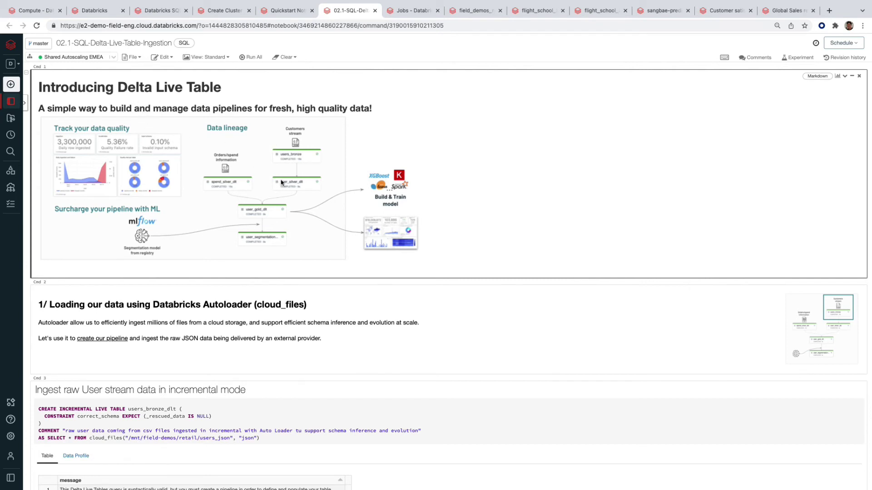
scroll(282, 182, down, 3)
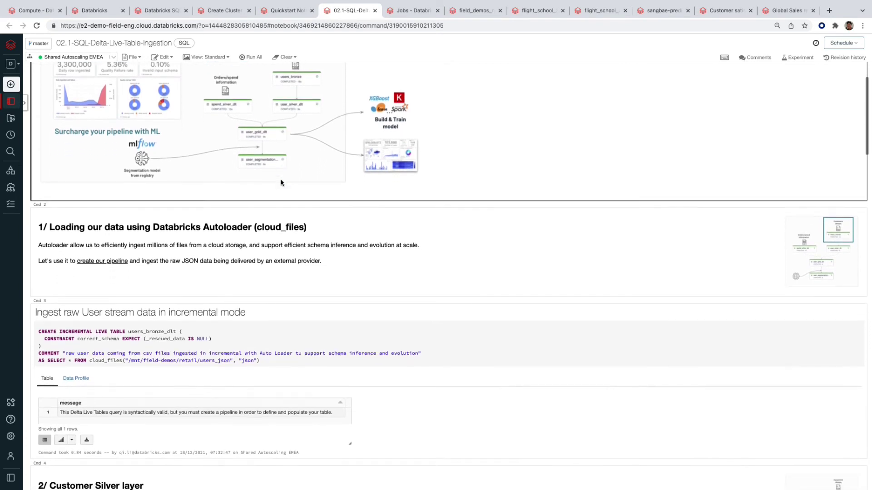
scroll(281, 183, down, 3)
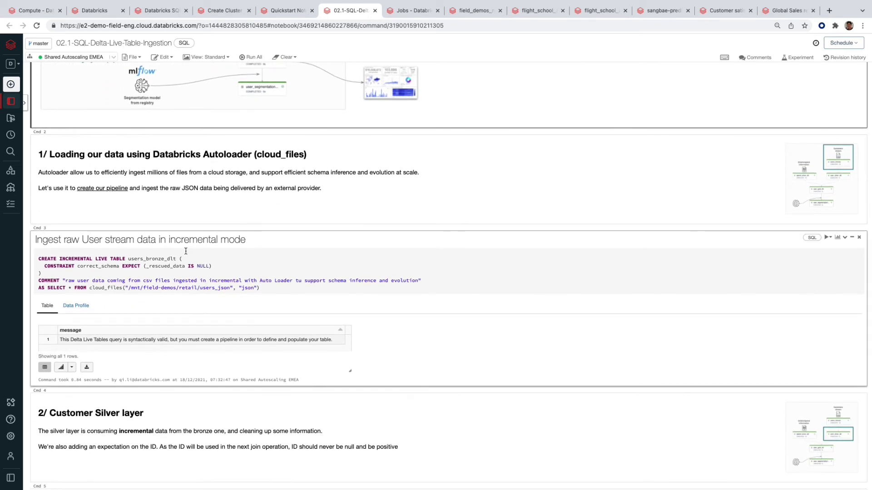
scroll(184, 252, down, 1)
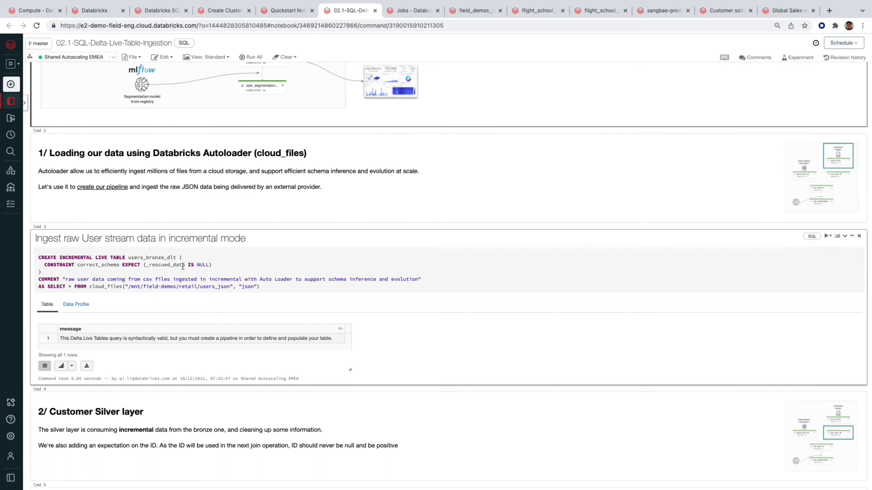
drag(127, 288, 232, 290)
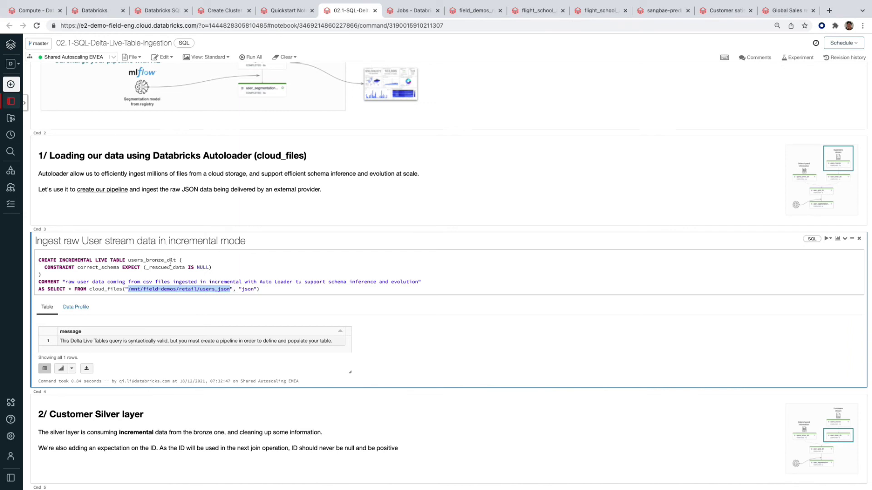
Examine the notebook's customer silver layer, spending score ingestion and gold layer join queries.
scroll(169, 263, down, 5)
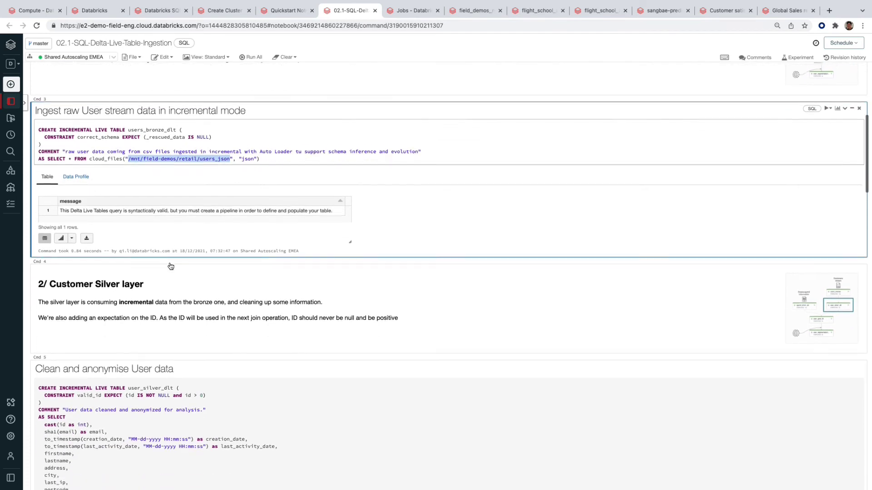
scroll(170, 265, down, 2)
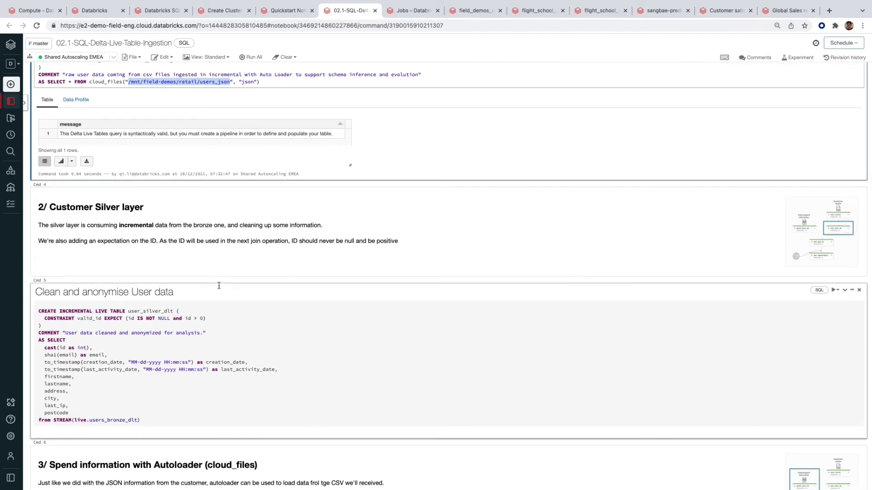
scroll(219, 286, down, 1)
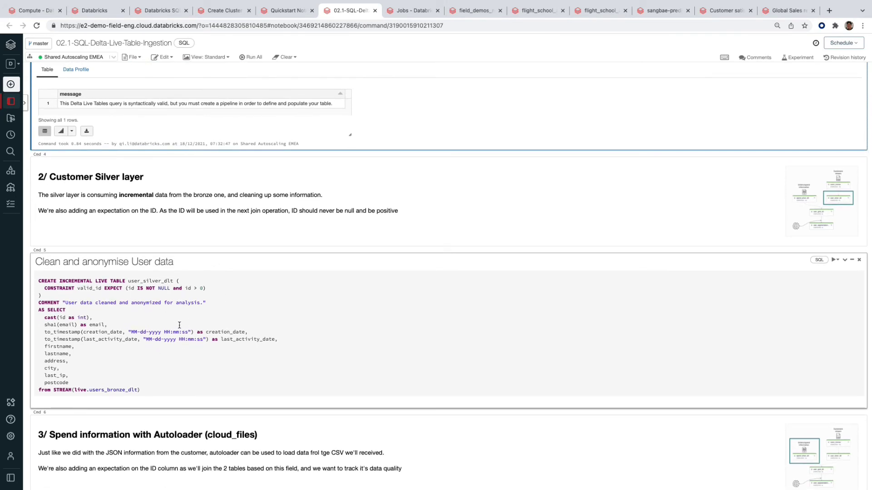
scroll(180, 325, down, 5)
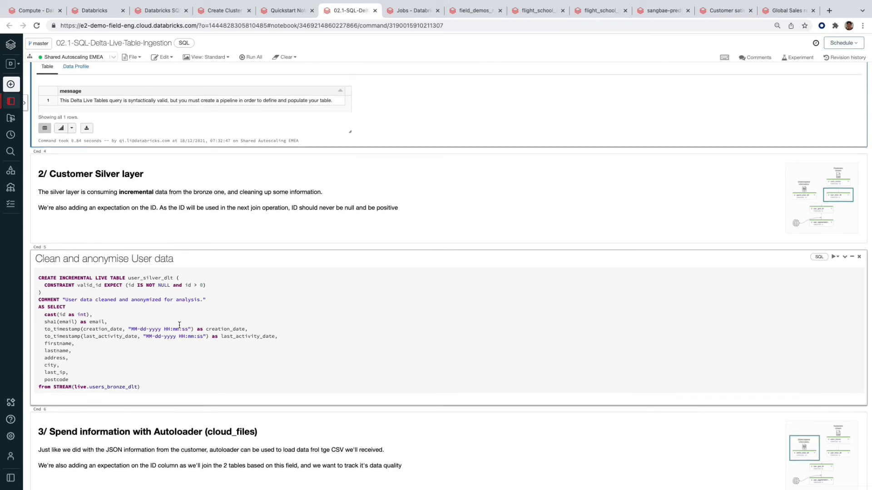
scroll(179, 326, down, 8)
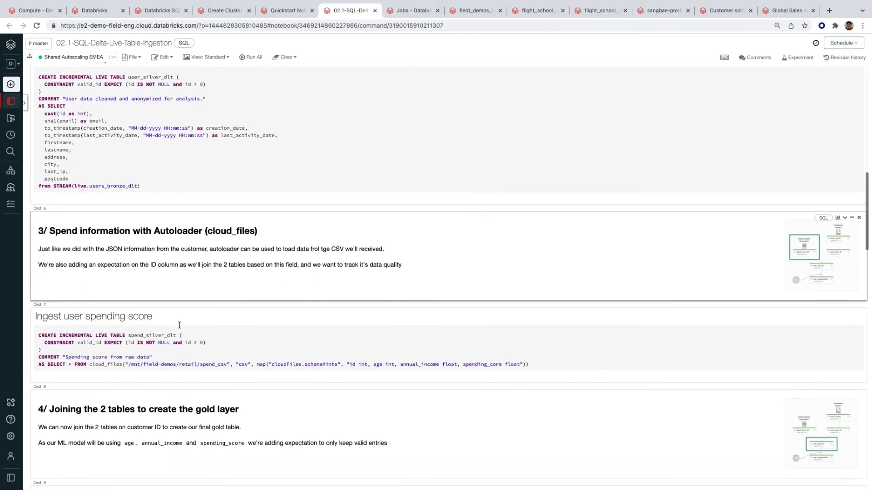
scroll(180, 327, down, 1)
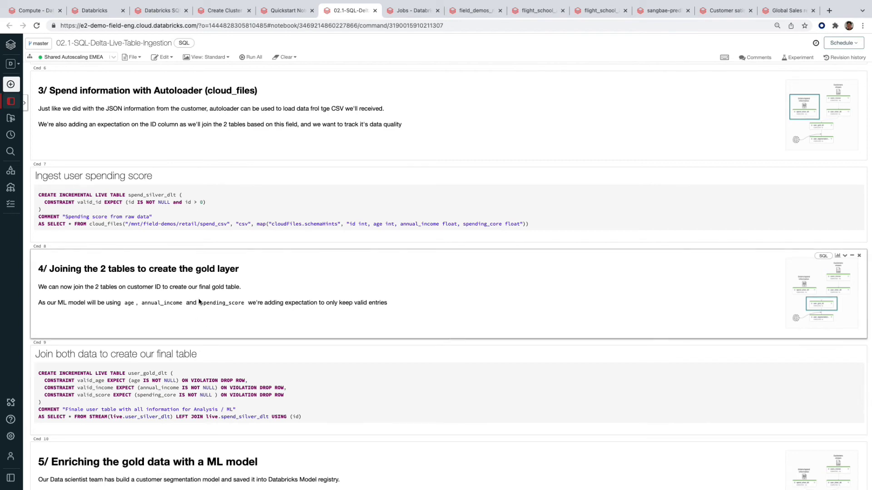
View the workspace's jobs list, and switch to the field_demos_retail pipeline to examine its table graph up close.
click(408, 12)
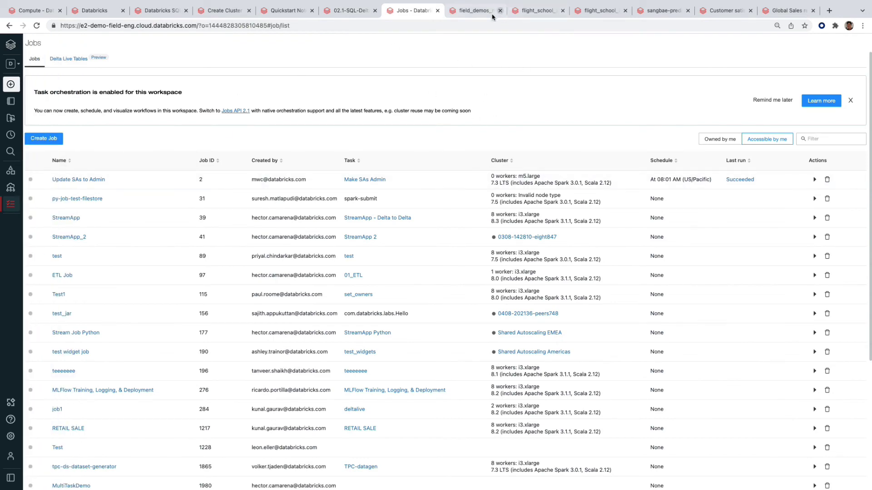
click(470, 13)
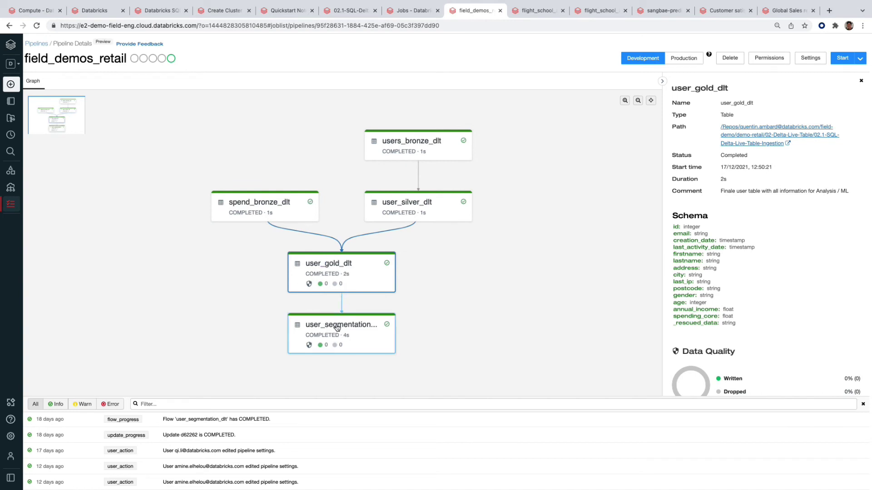
scroll(337, 328, up, 1)
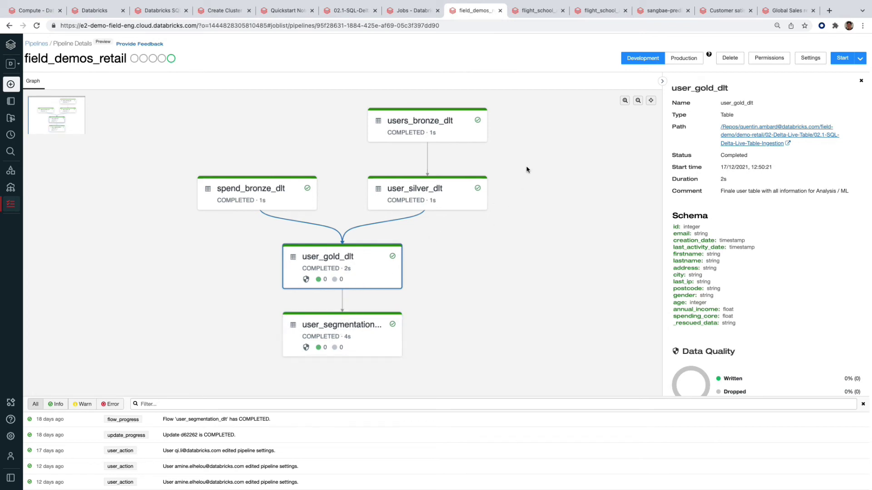
View the flight_school_assignment_3_questions_answers notebook with its experiment runs, and switch to the full experiment page listing them.
click(522, 15)
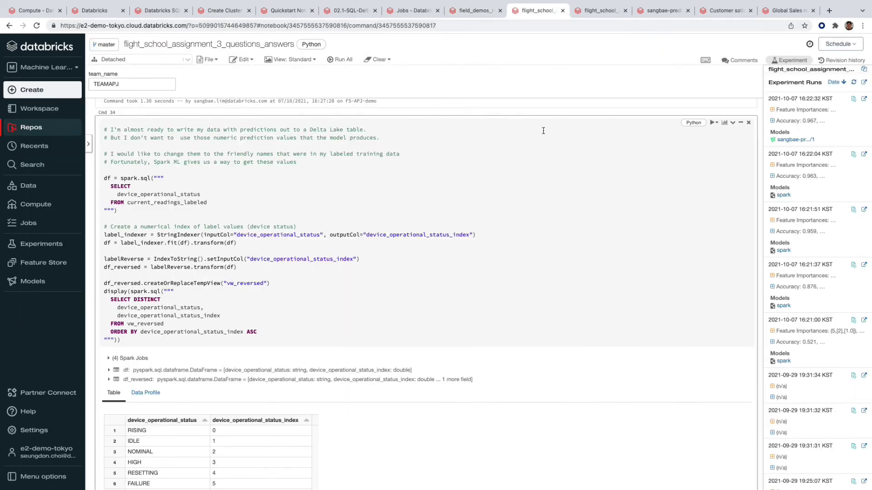
scroll(543, 131, up, 1)
click(583, 13)
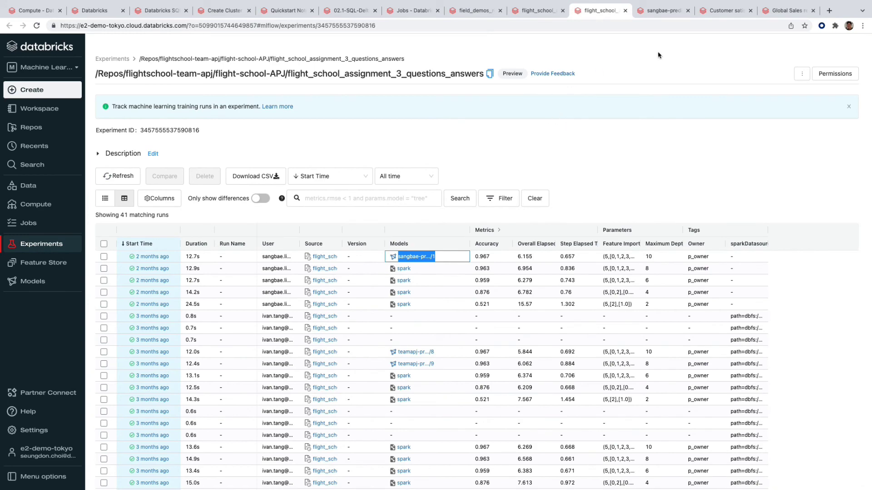
Switch to the Customer satisfaction evolution query and highlight its statement selecting everything from field_demos_retail.customer_satisfaction.
click(726, 12)
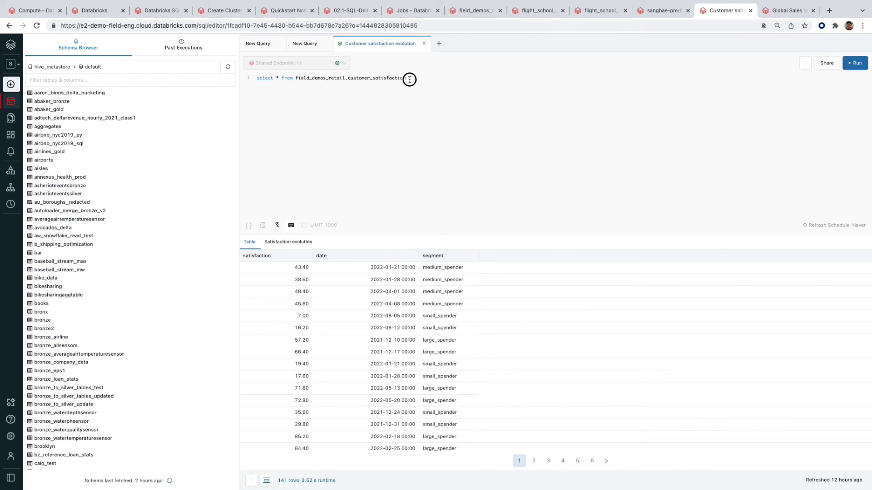
drag(409, 78, 239, 77)
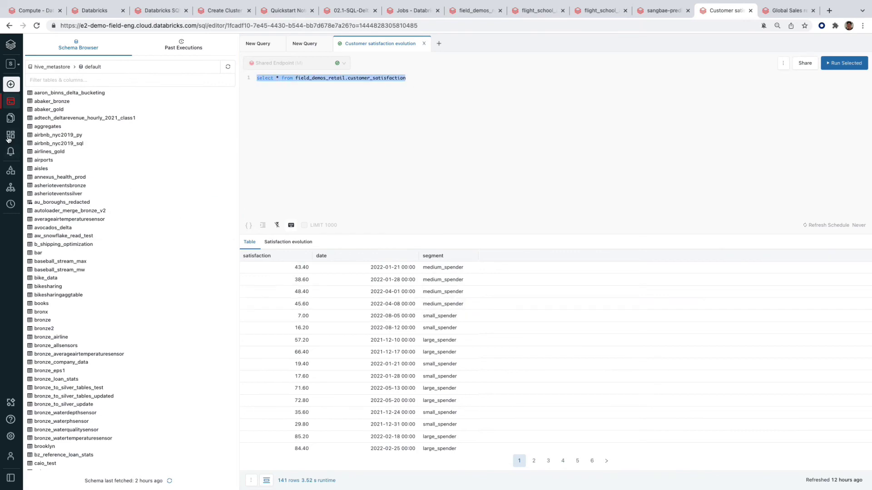
Open the Data Explorer and inspect the sample data of the abaker_gold table in the default database.
mouse_move(11, 157)
click(81, 168)
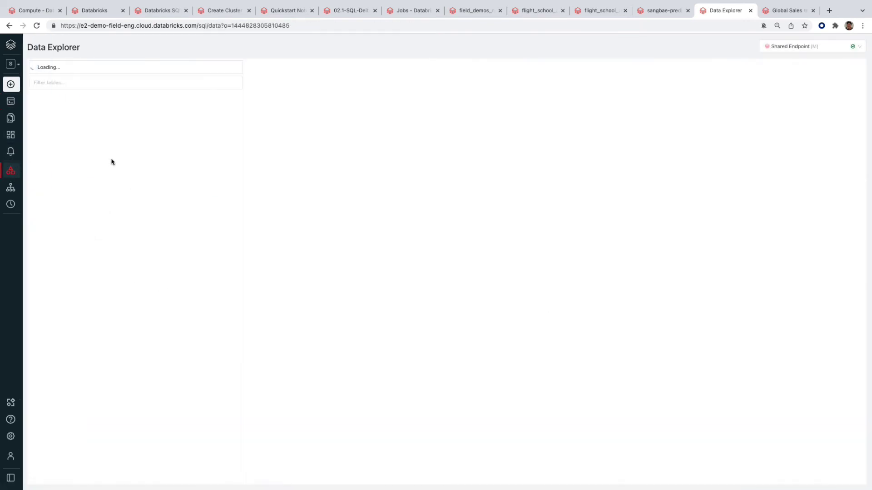
click(72, 132)
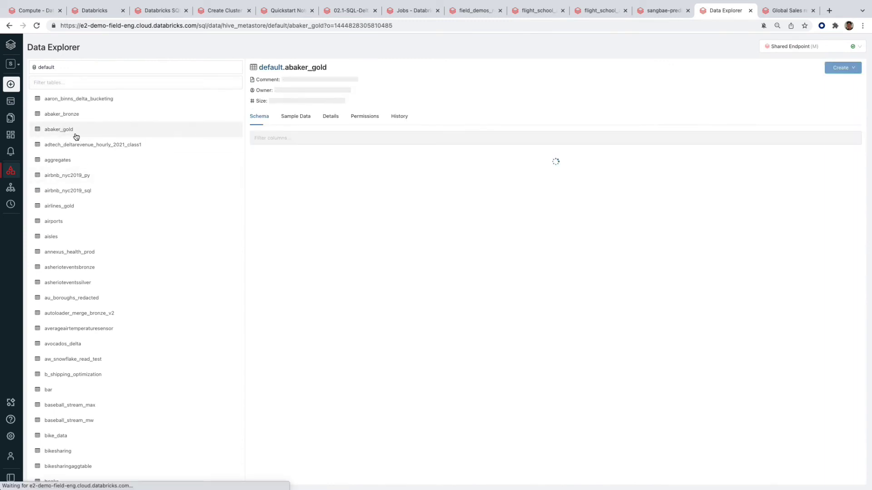
click(305, 126)
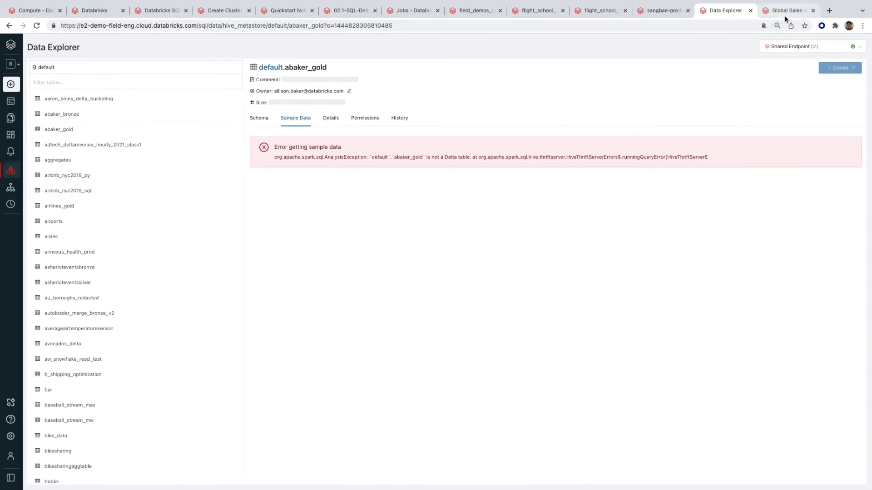
click(131, 79)
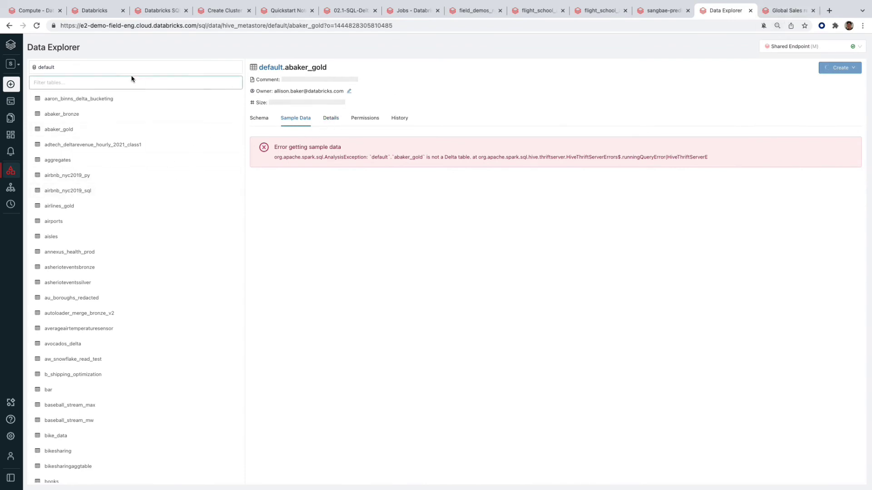
View the Global Sales report dashboard, and return to the flight_school_assignment_3_questions_answers notebook to examine its ML lifecycle and MLflow Components slides.
click(775, 12)
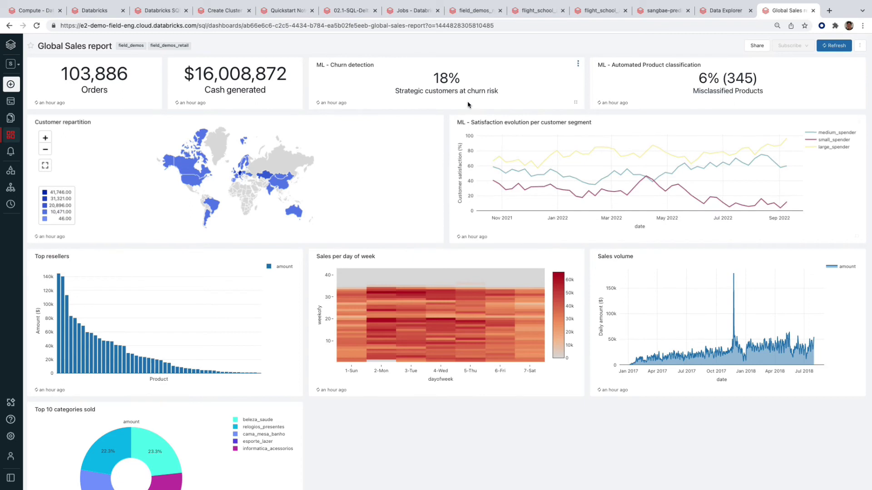
click(522, 17)
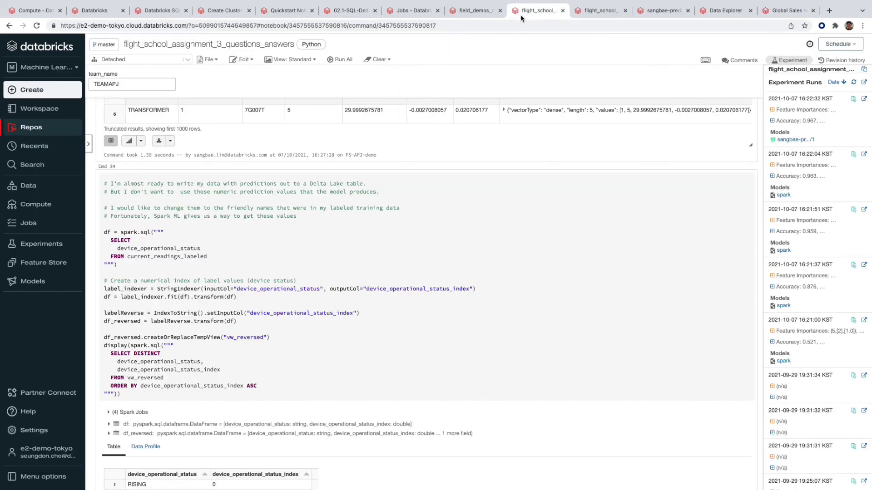
scroll(534, 115, up, 10)
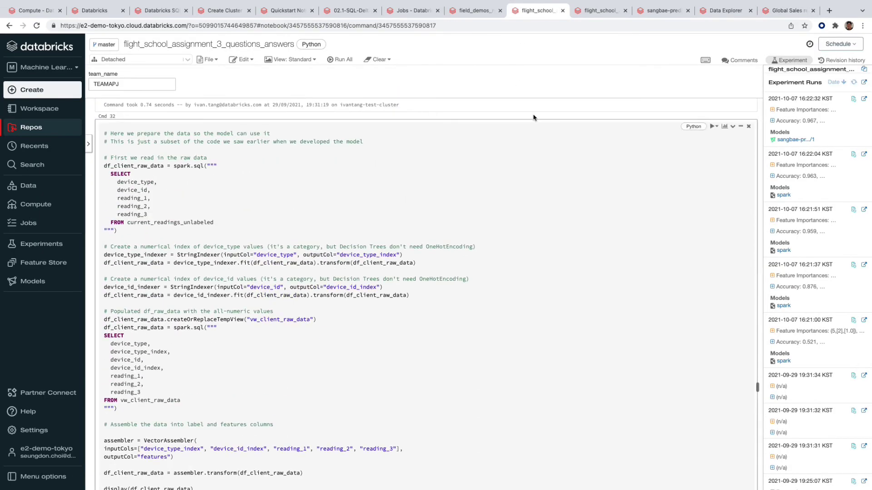
scroll(754, 371, up, 5)
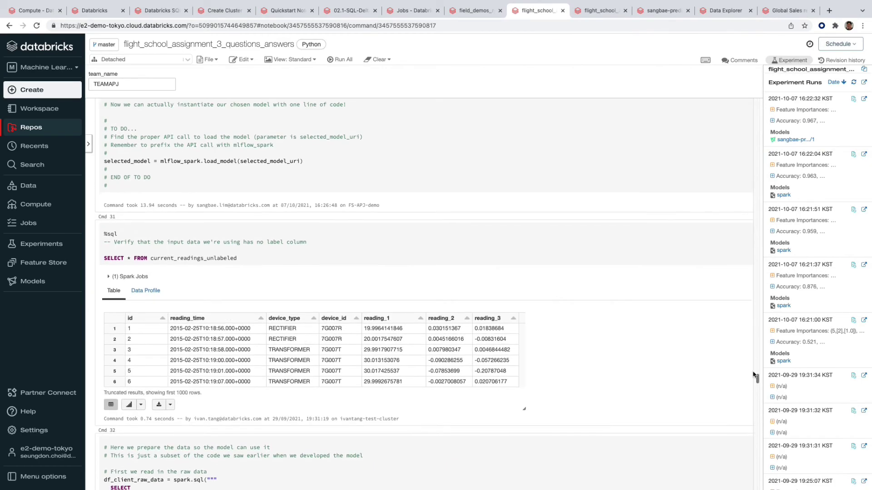
drag(756, 373, 744, 138)
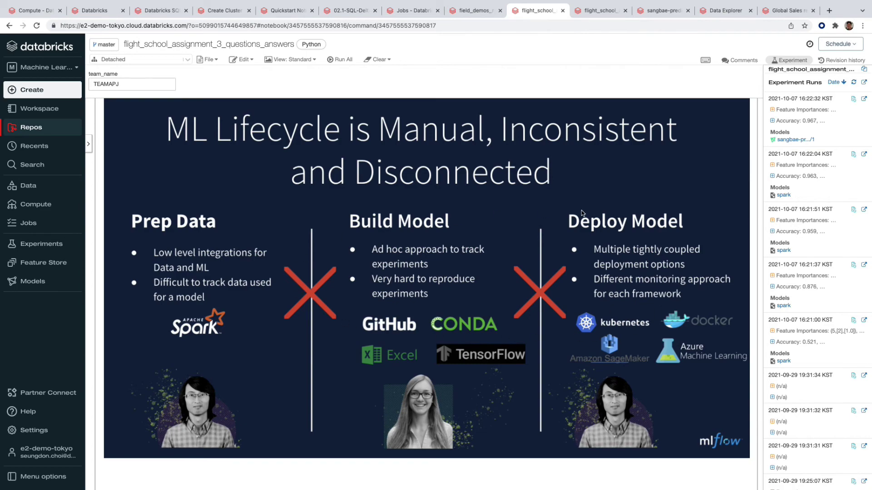
scroll(641, 231, down, 2)
scroll(641, 230, down, 10)
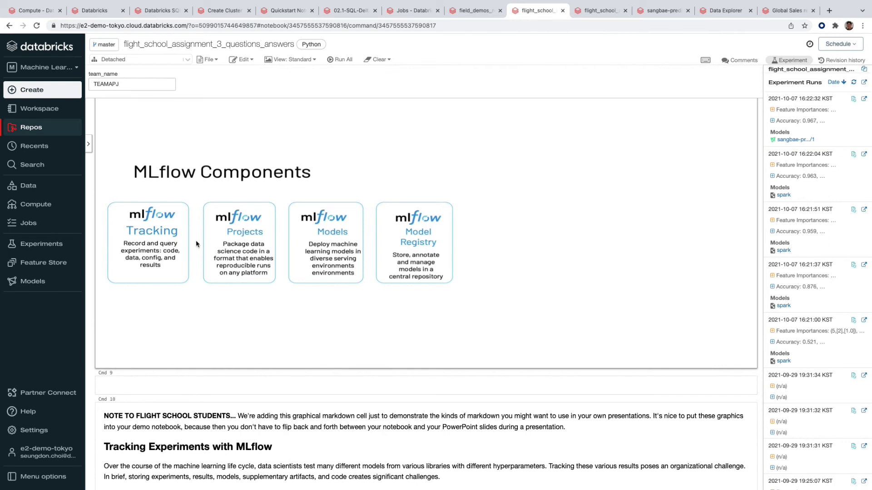
Examine the notebook from the MLflow Components slide through the tracking notes, imports and SQL cells to the training_run function.
scroll(270, 295, down, 1)
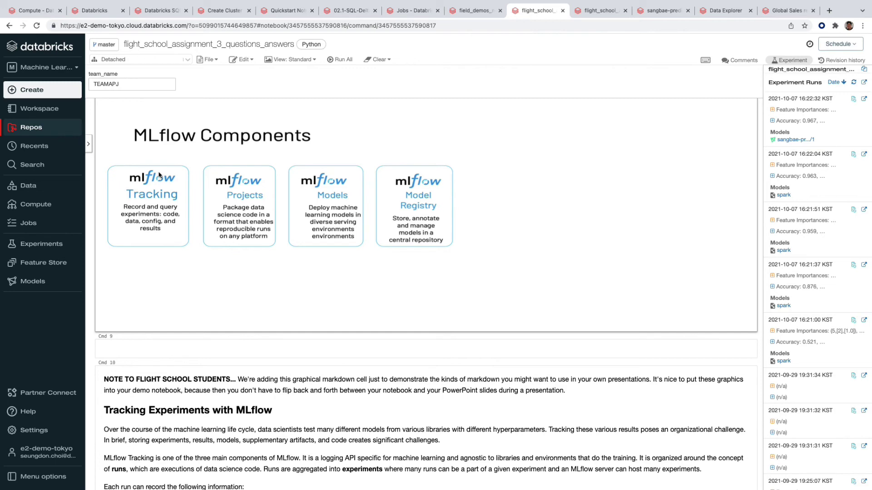
scroll(180, 232, down, 1)
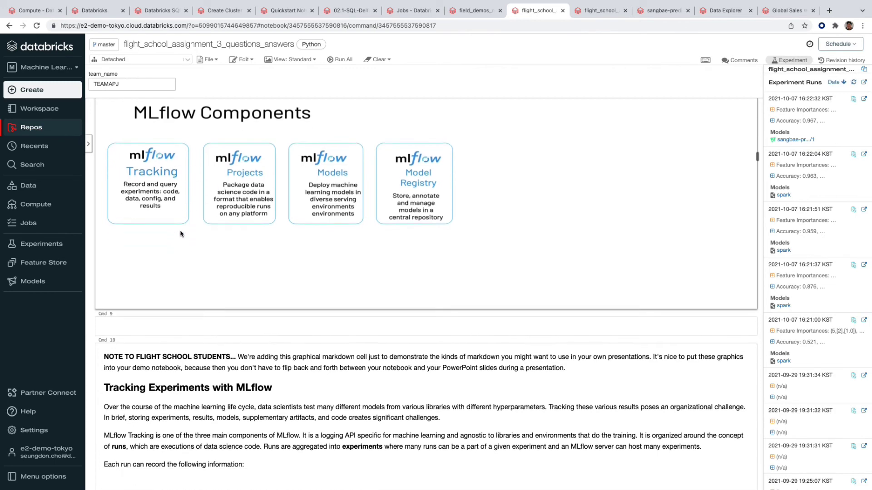
scroll(182, 236, down, 1)
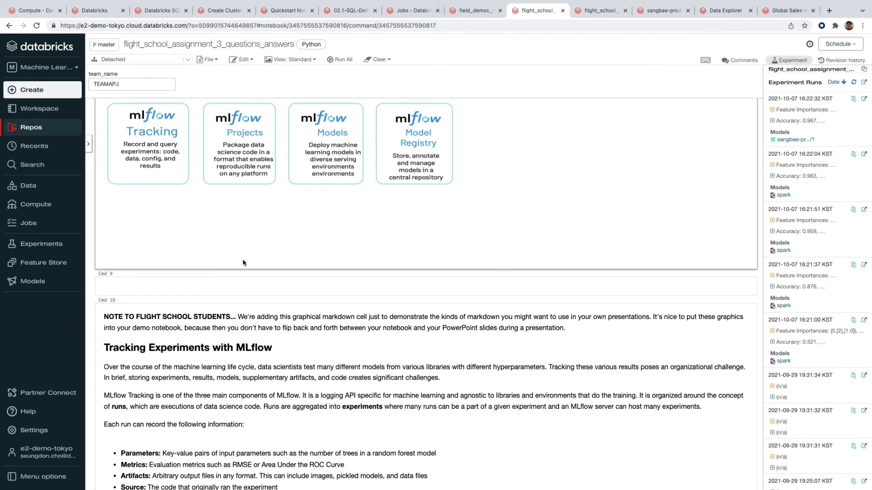
scroll(254, 268, down, 10)
scroll(264, 272, down, 7)
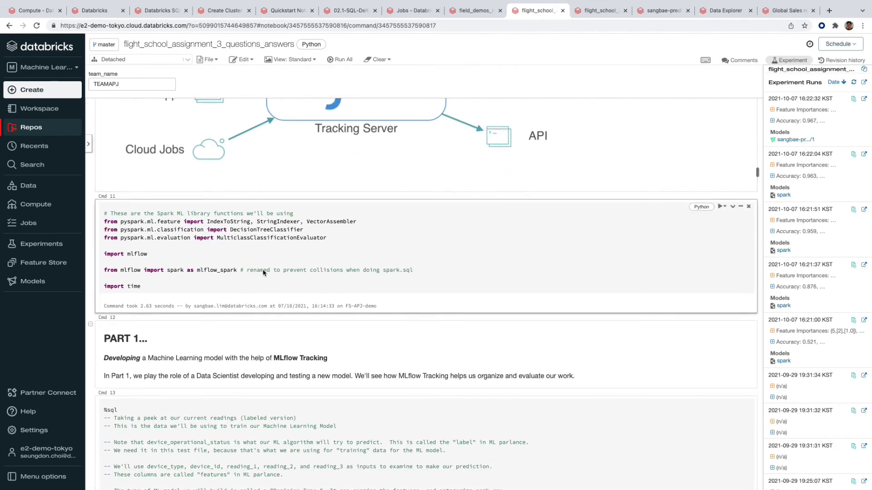
scroll(263, 273, down, 20)
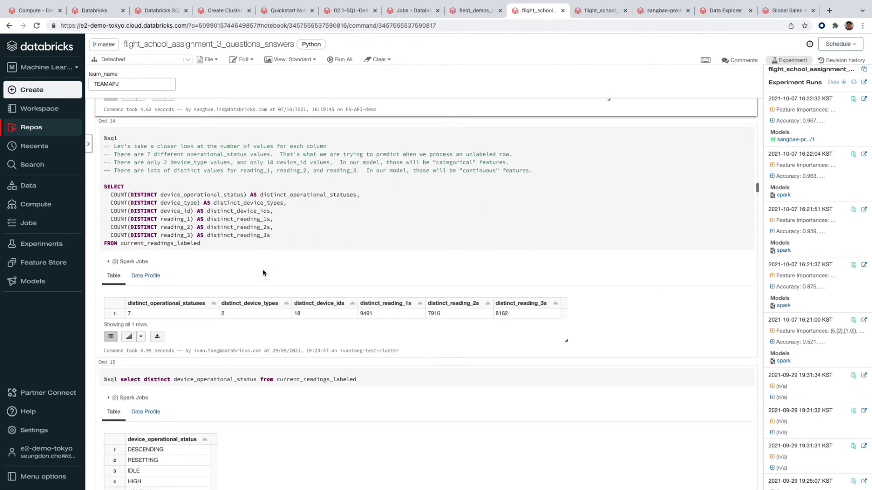
scroll(264, 270, up, 3)
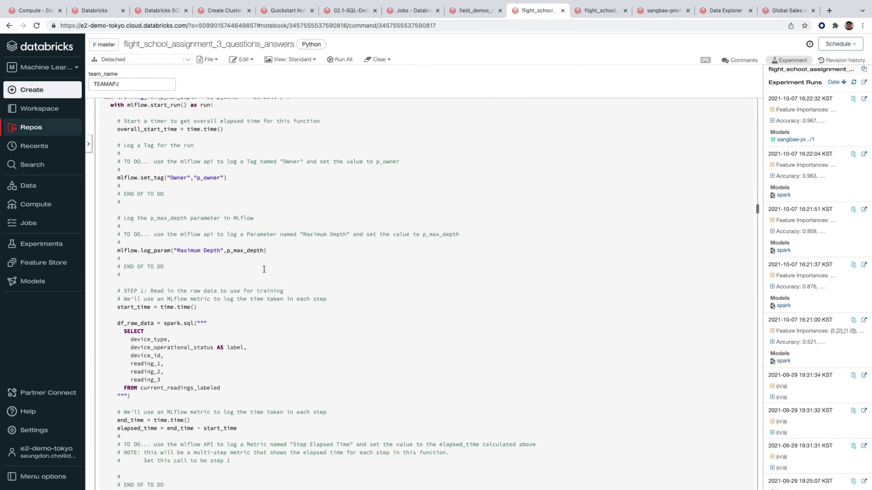
Highlight "mlflow.start_run() as run:" in the training_run function and view the notebook's Experiment Runs list.
drag(128, 177, 220, 176)
scroll(223, 177, up, 1)
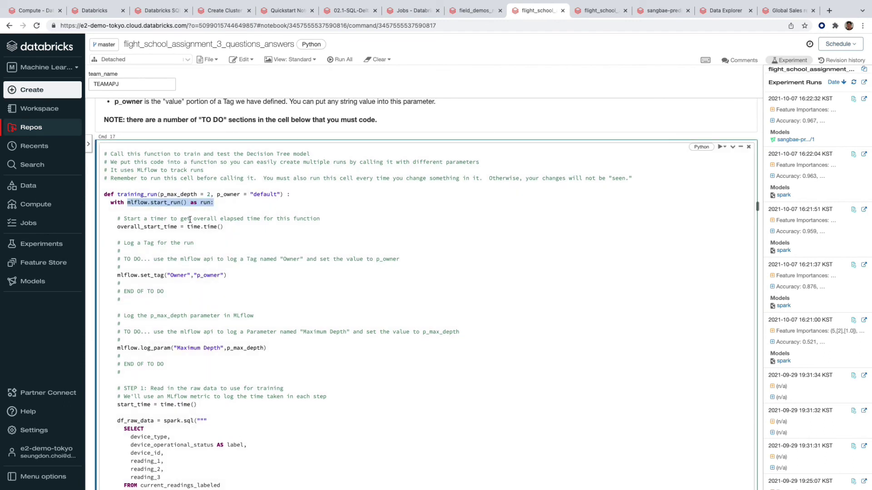
scroll(179, 223, up, 1)
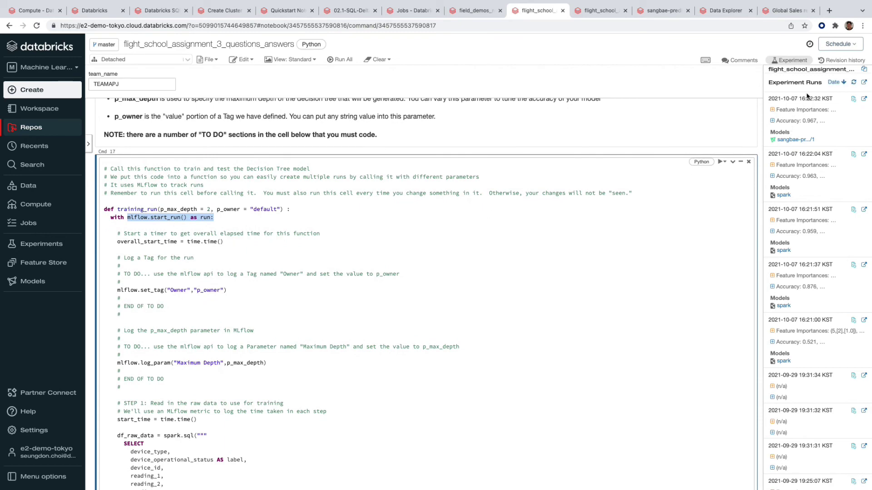
scroll(807, 96, up, 3)
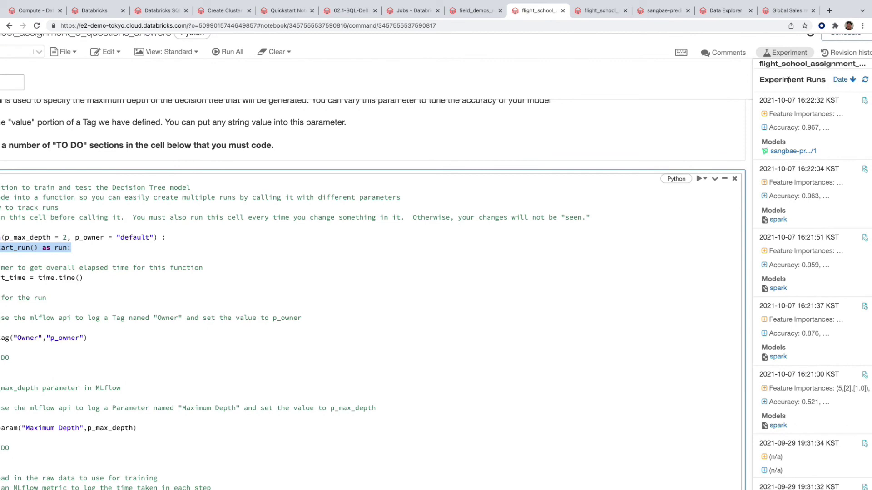
scroll(788, 80, down, 3)
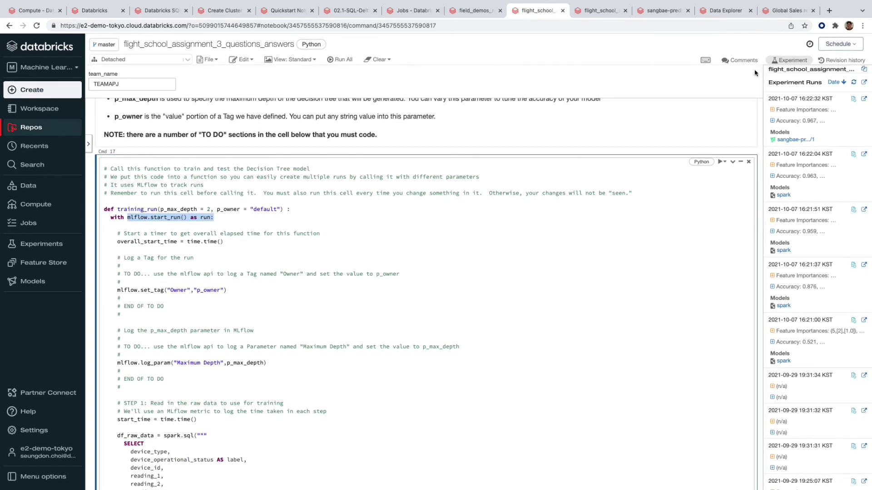
Open the full experiment page and sort its runs by Accuracy, then by Overall Elapsed Time in descending order.
click(864, 82)
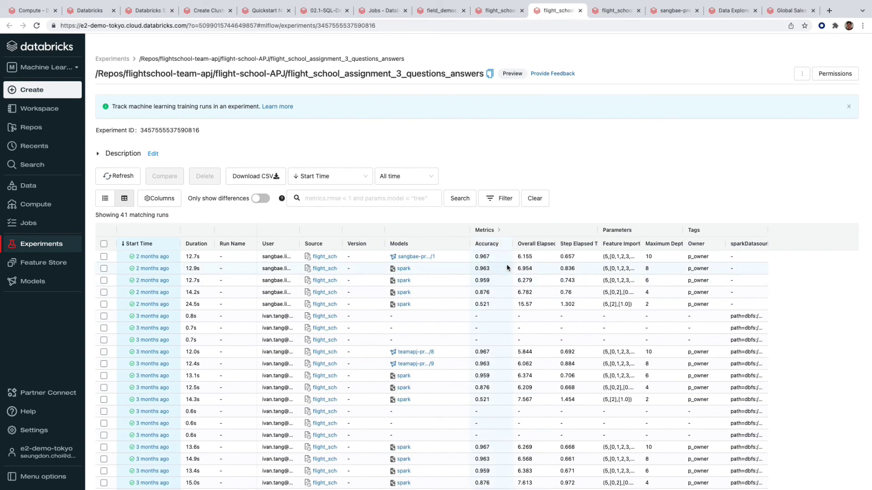
click(492, 244)
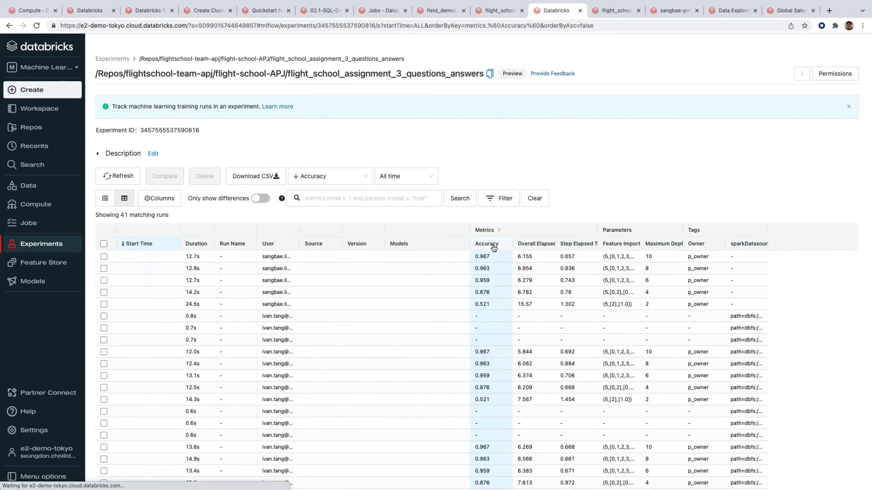
click(535, 245)
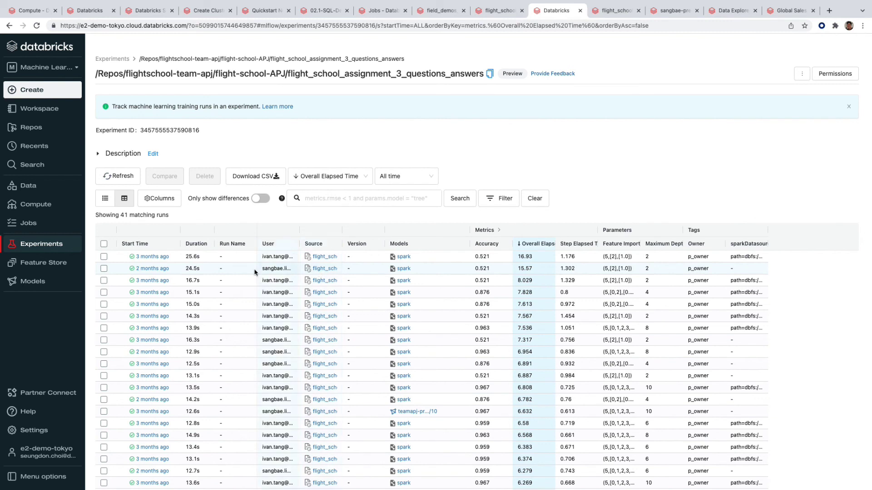
Open the run with the longest overall elapsed time, expand its parameters and metrics, and view the Step Elapsed Time chart.
click(165, 258)
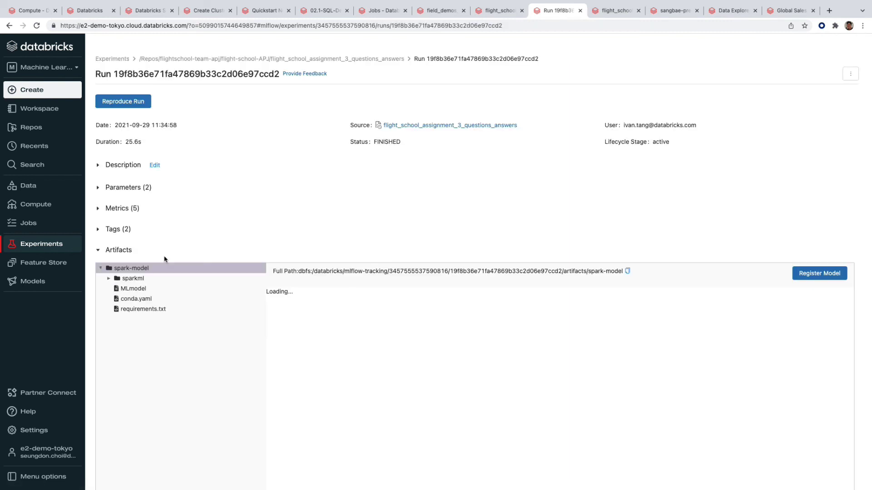
click(101, 189)
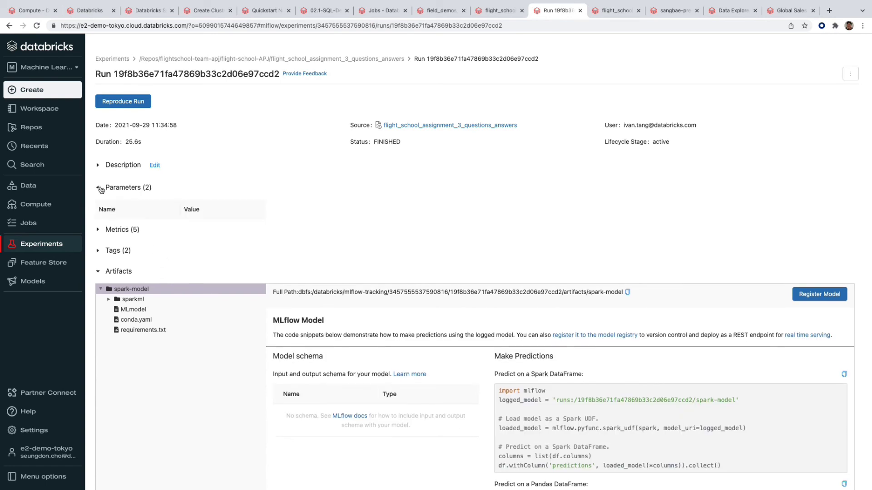
click(108, 278)
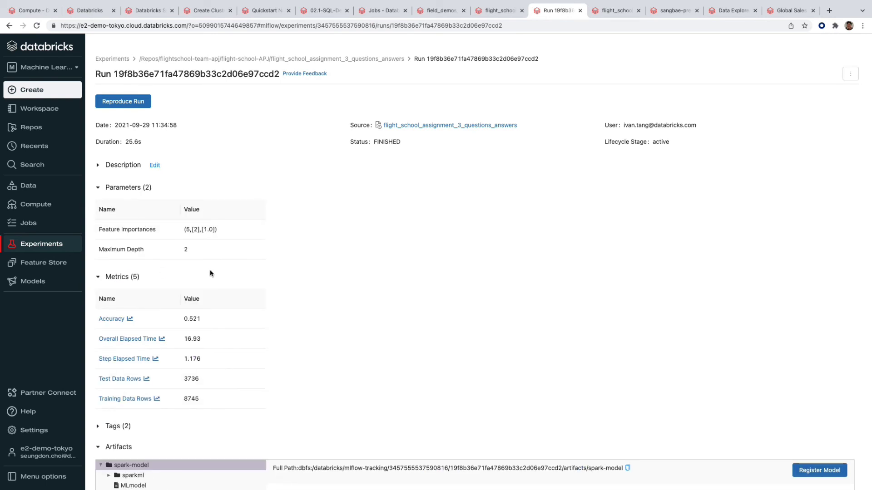
click(142, 359)
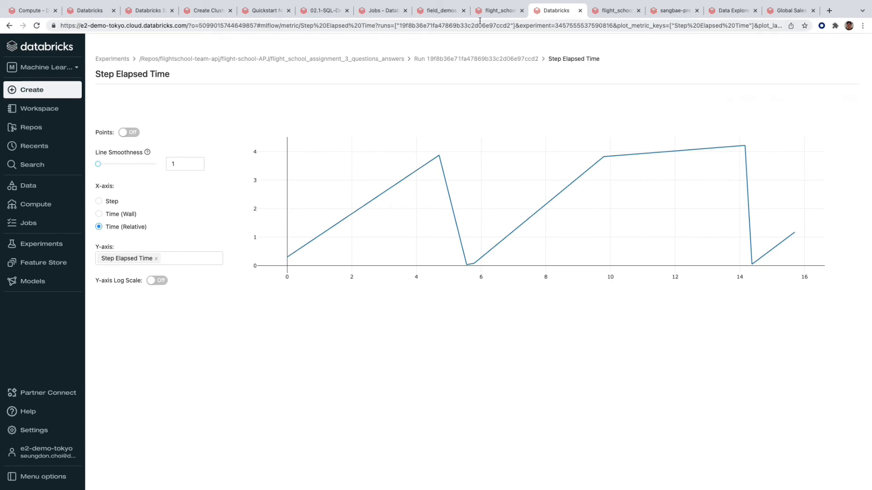
Open the newest run's registered model from the other experiment page, review Version 1's requests and stage transition activities, and switch to Data Explorer.
click(610, 10)
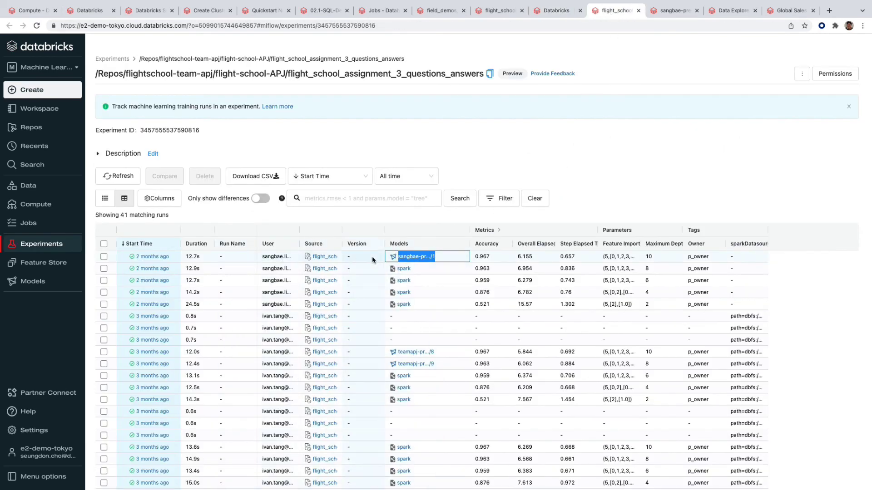
click(399, 257)
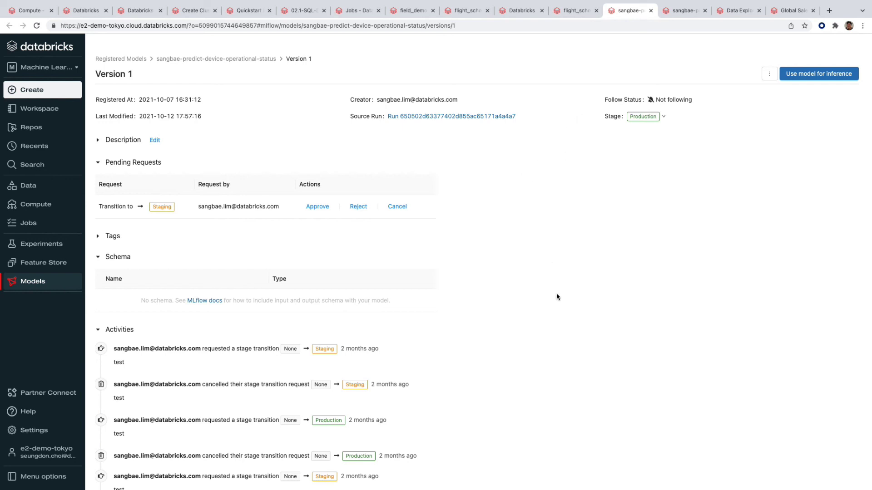
scroll(557, 296, down, 3)
scroll(558, 296, down, 1)
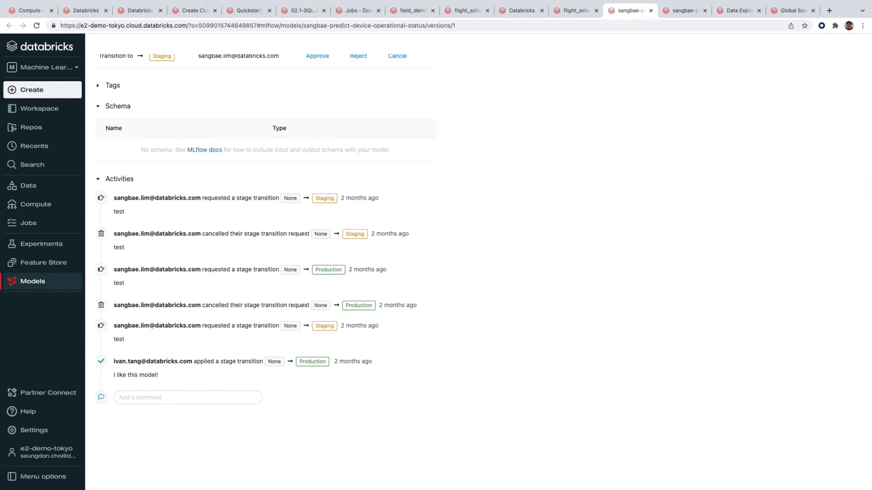
click(687, 32)
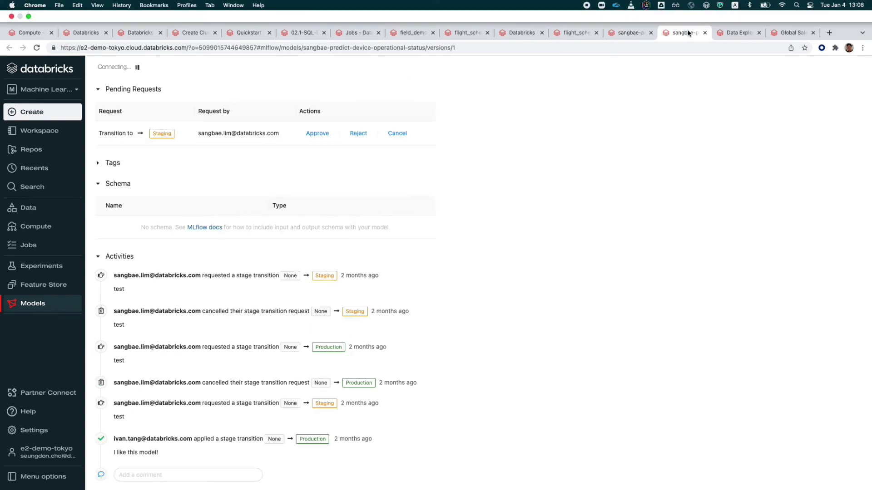
click(738, 32)
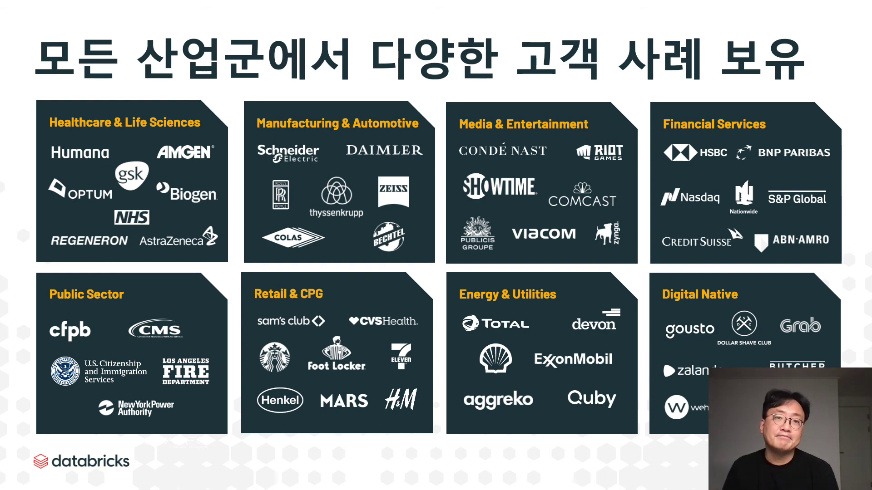
key(Right)
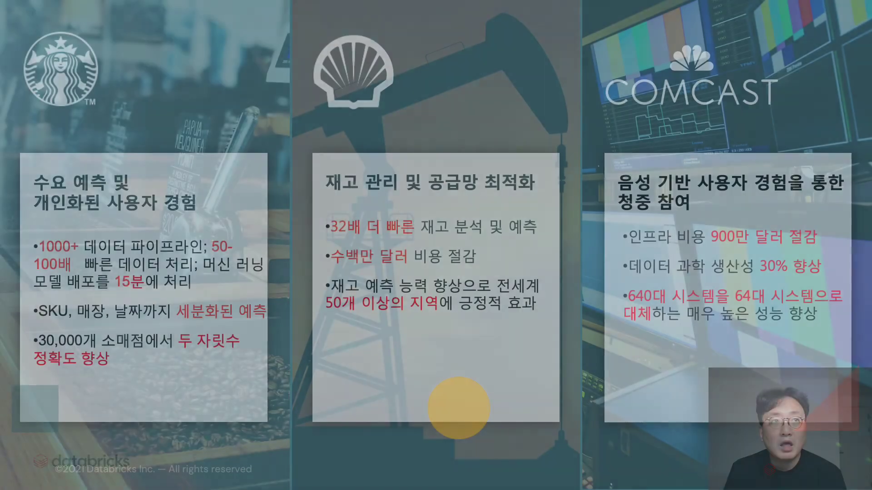